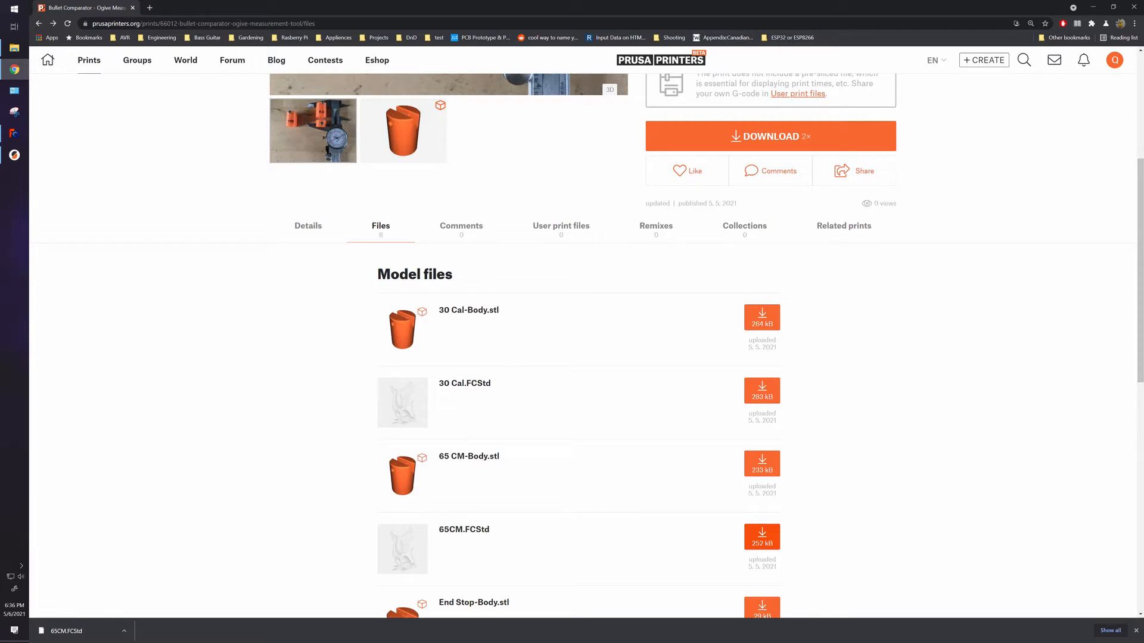
Step: Switch to FreeCAD and open the recent file 65CM.FCStd
{"action": "left_click", "coordinate": [12, 134]}
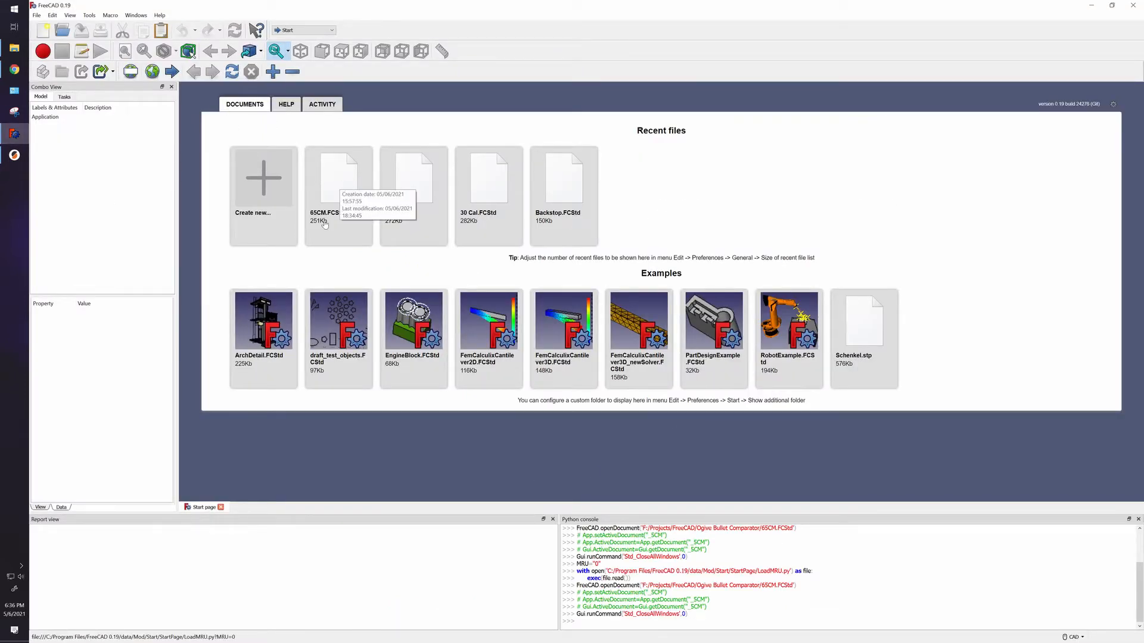
{"action": "left_click", "coordinate": [343, 188]}
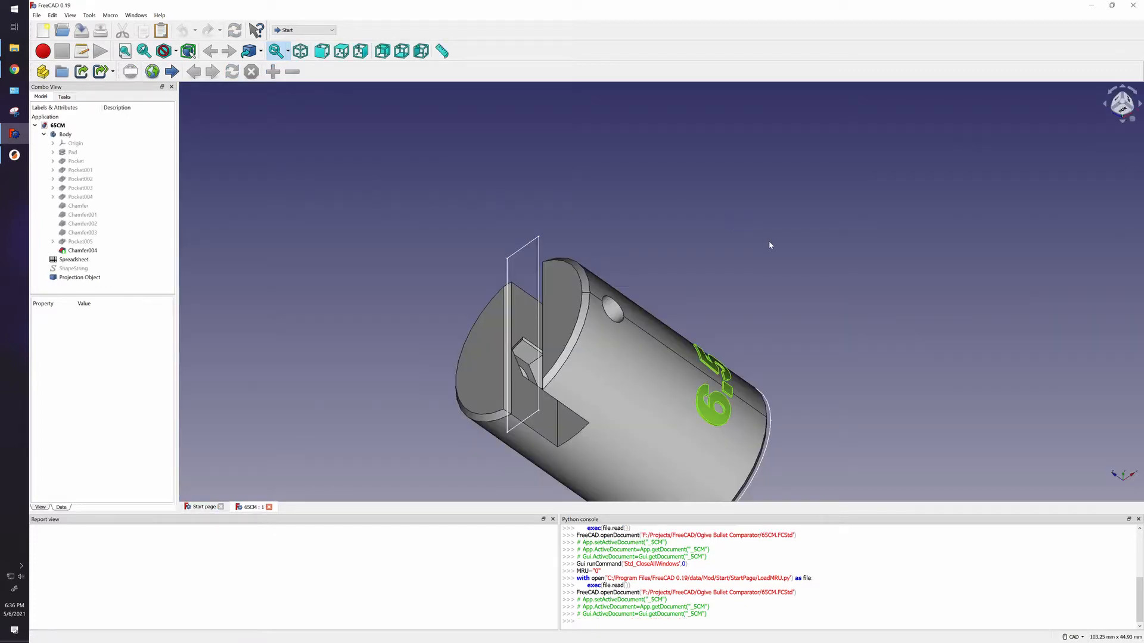
{"action": "scroll", "coordinate": [756, 287], "scroll_direction": "down", "scroll_amount": 1}
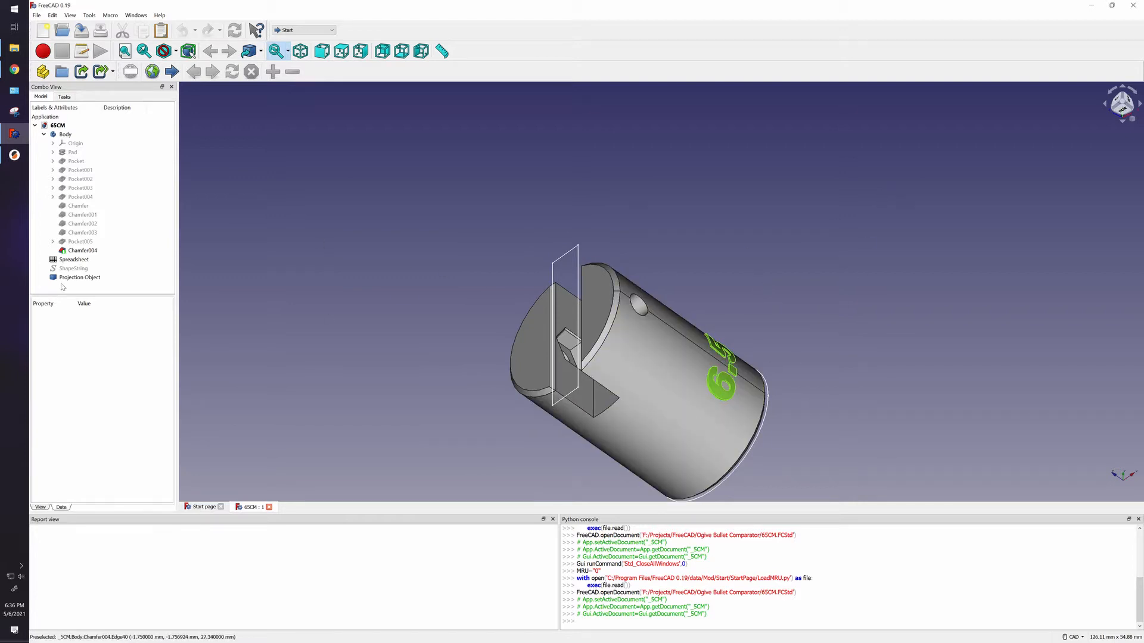
Step: In the model's spreadsheet, set the OgiveHoleDiam value to =.2216in
{"action": "double_click", "coordinate": [75, 261]}
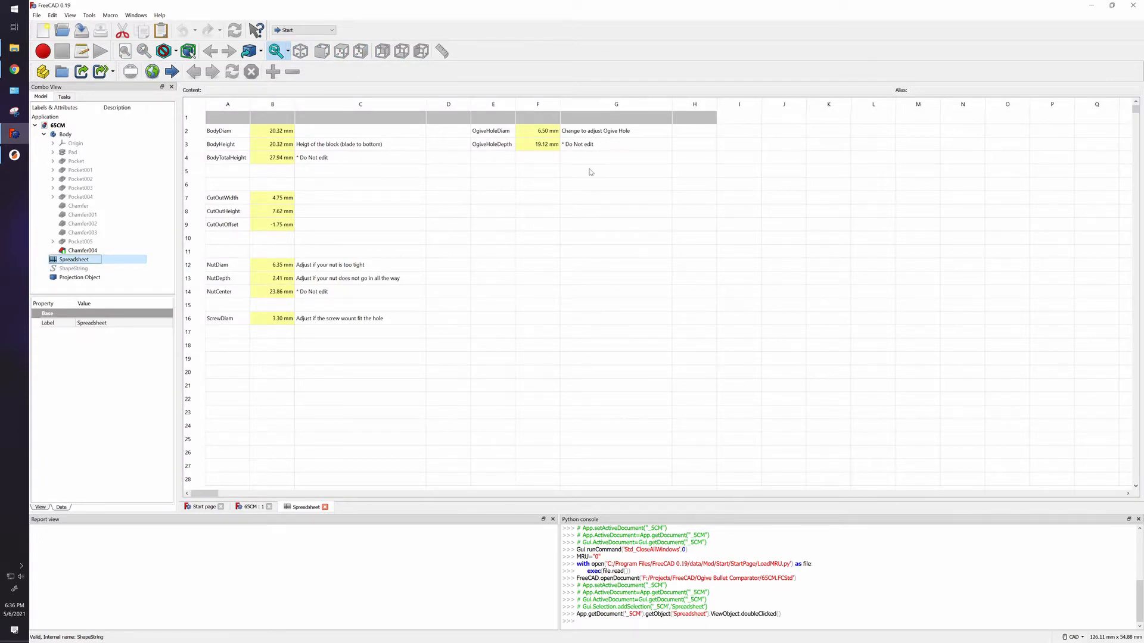
{"action": "left_click", "coordinate": [549, 135]}
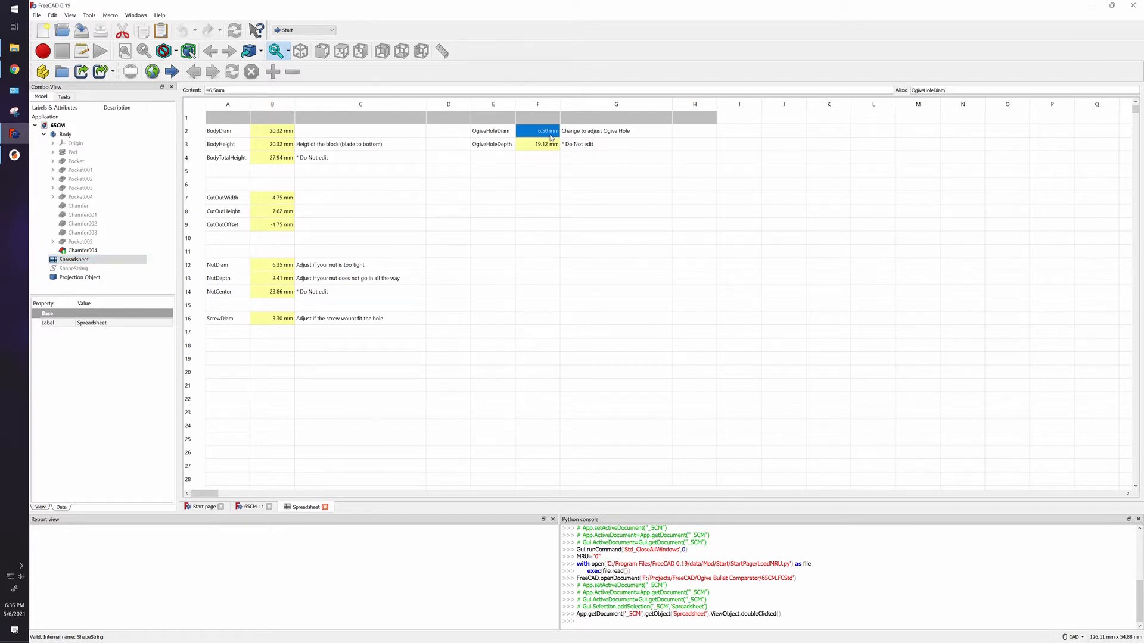
{"action": "double_click", "coordinate": [549, 136]}
{"action": "type", "text": "=.2216"}
{"action": "type", "text": "in"}
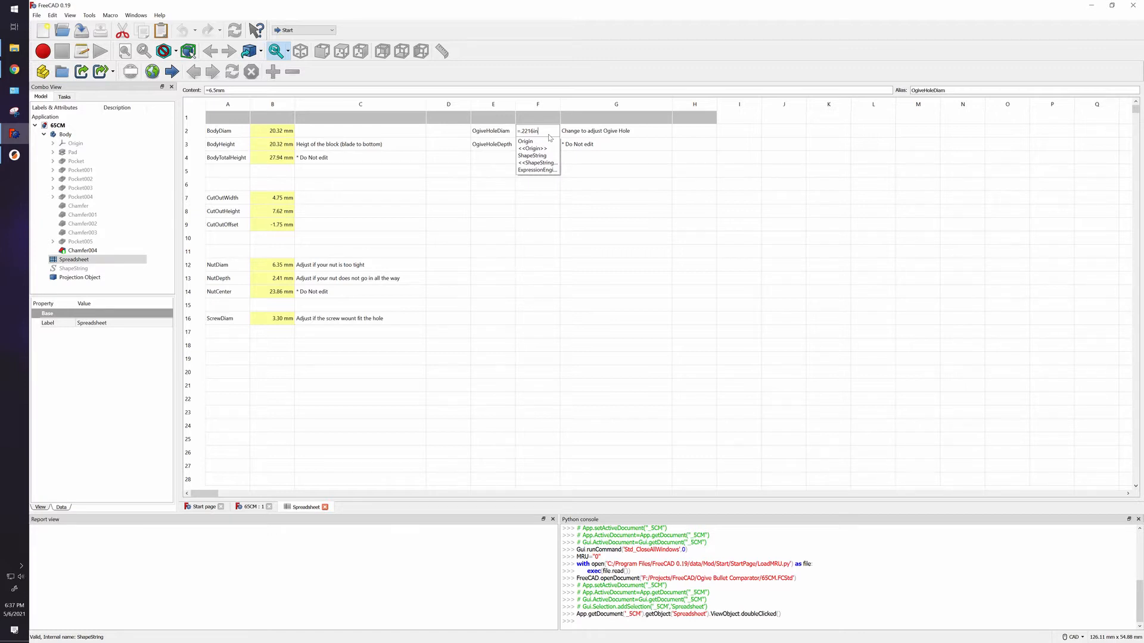
{"action": "key", "text": "Escape"}
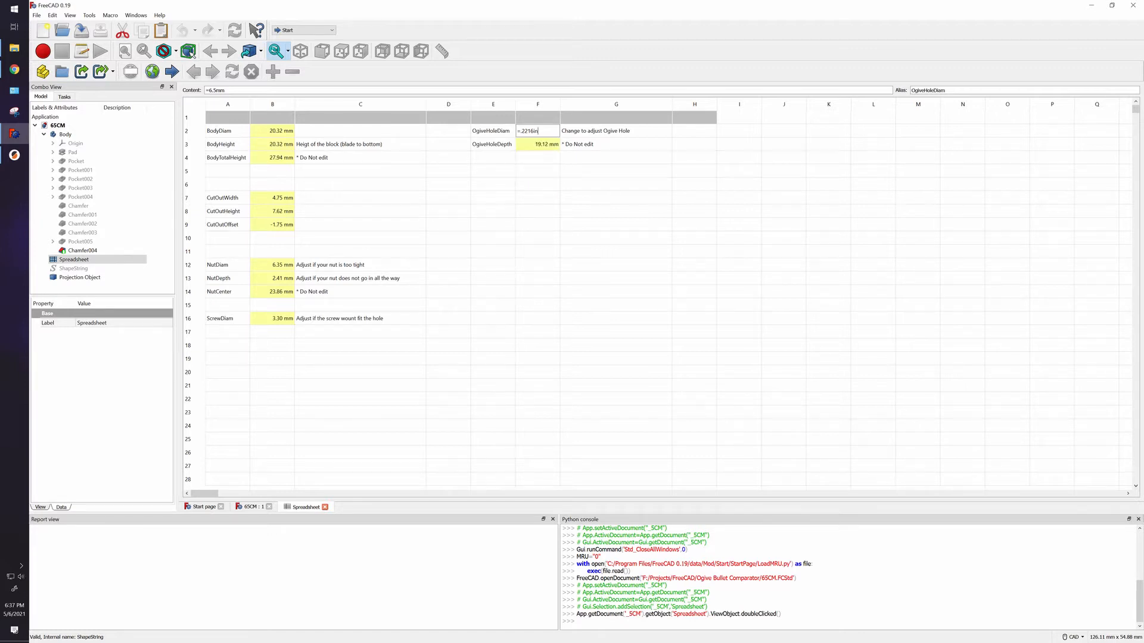
{"action": "key", "text": "Return"}
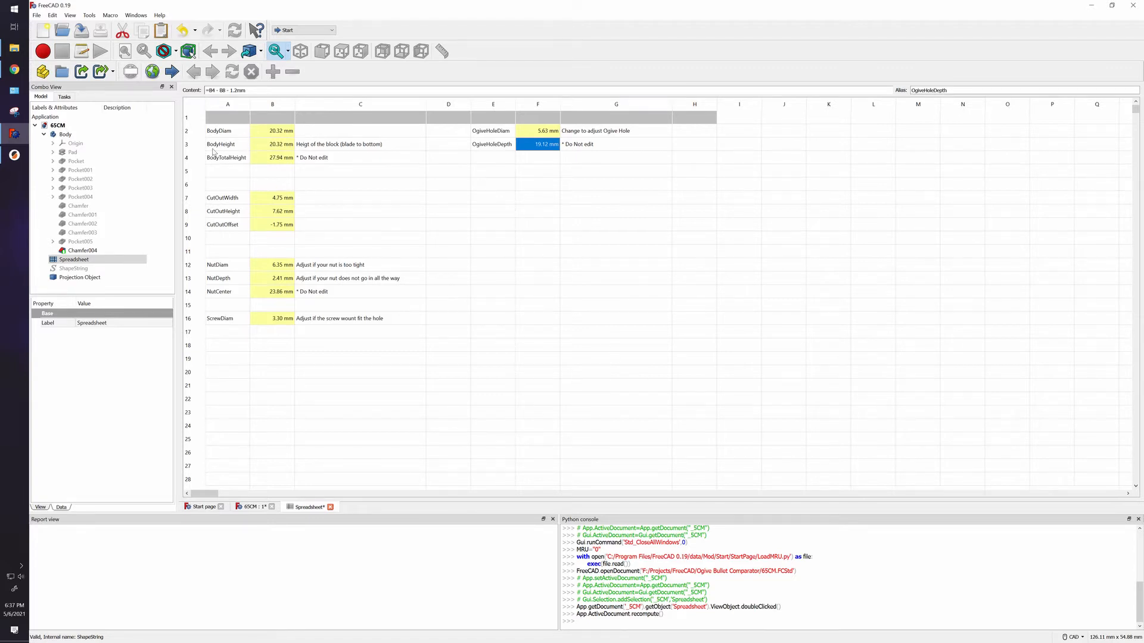
Step: Open the BodyHeight value in the spreadsheet for editing
{"action": "left_click", "coordinate": [272, 144]}
{"action": "double_click", "coordinate": [272, 144]}
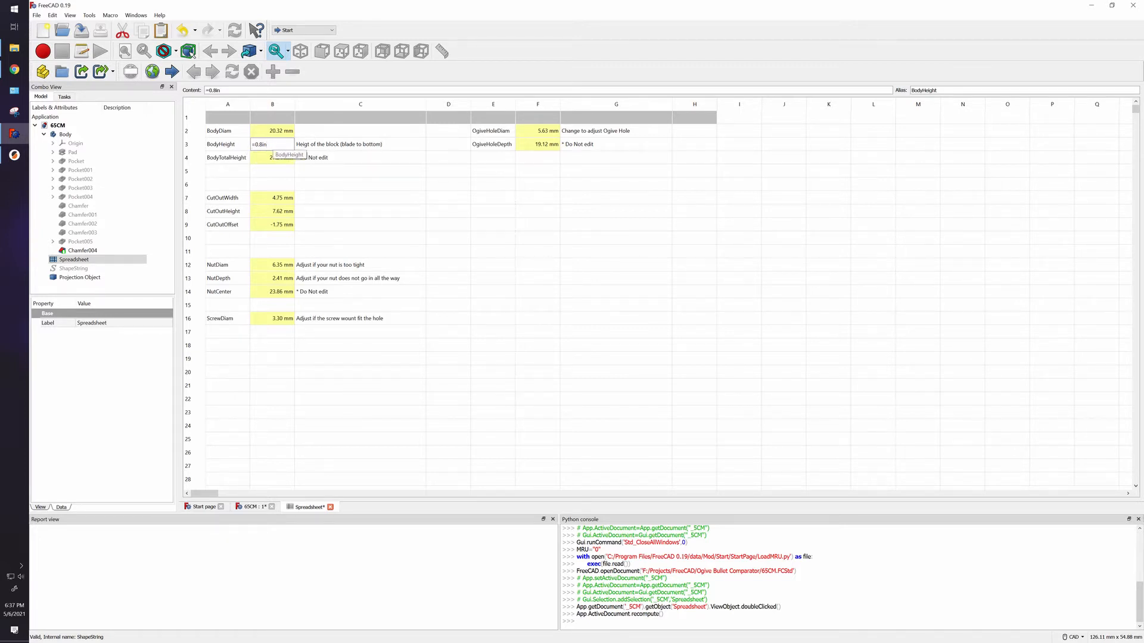
{"action": "left_click", "coordinate": [304, 147]}
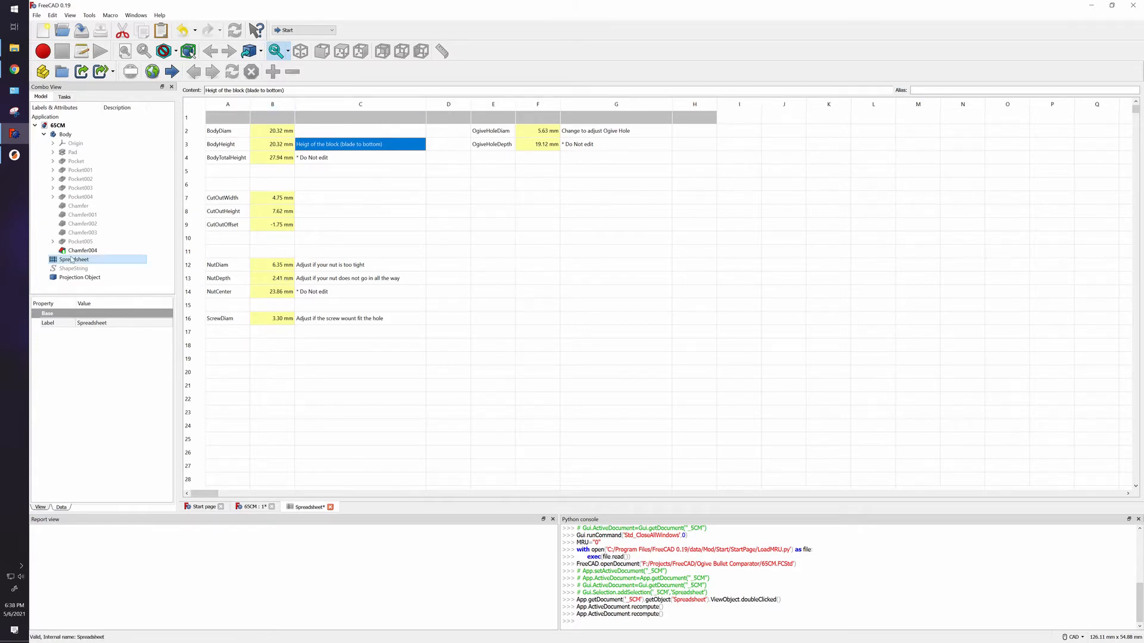
Step: Return to the 3D model and examine the ogive hole in the end face of the cylinder
{"action": "left_click", "coordinate": [252, 508]}
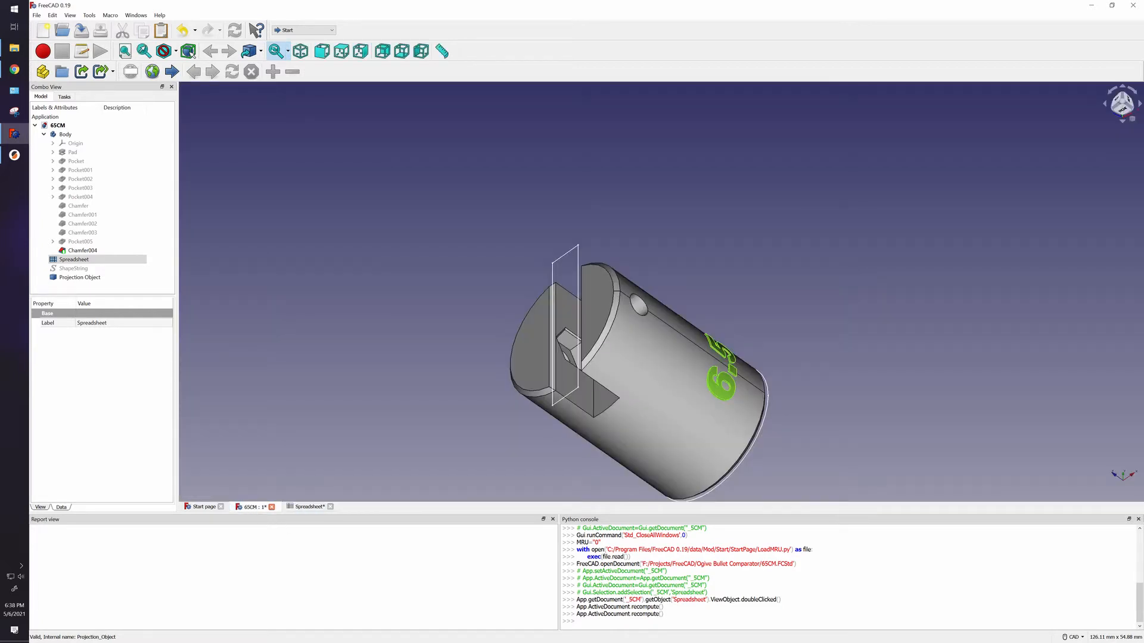
{"action": "left_click", "coordinate": [1124, 126]}
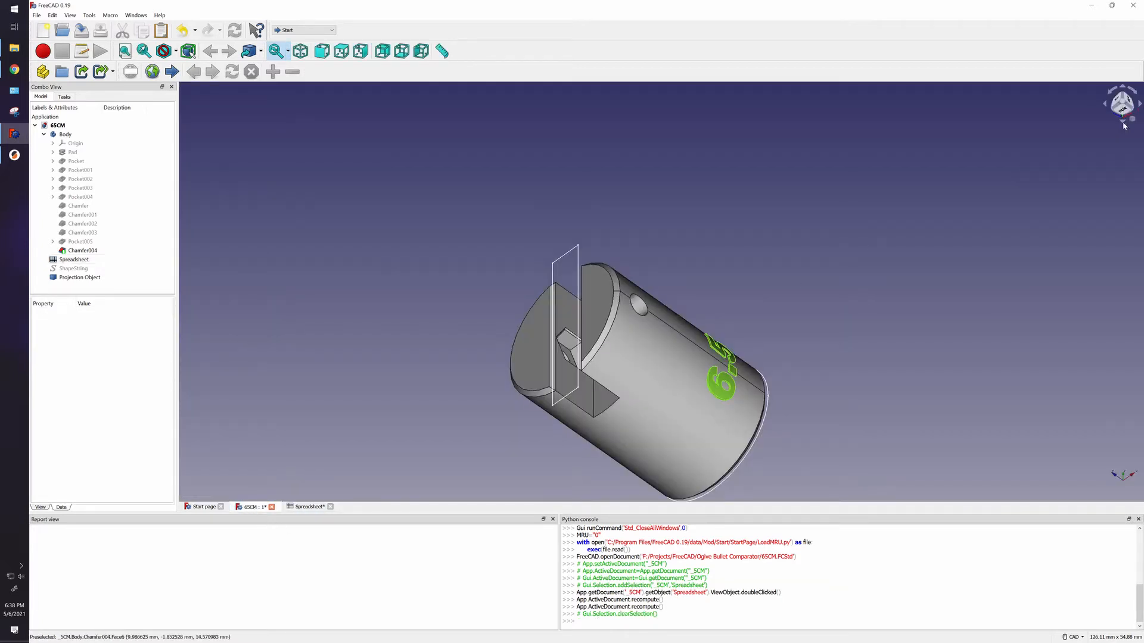
{"action": "left_click", "coordinate": [1124, 125]}
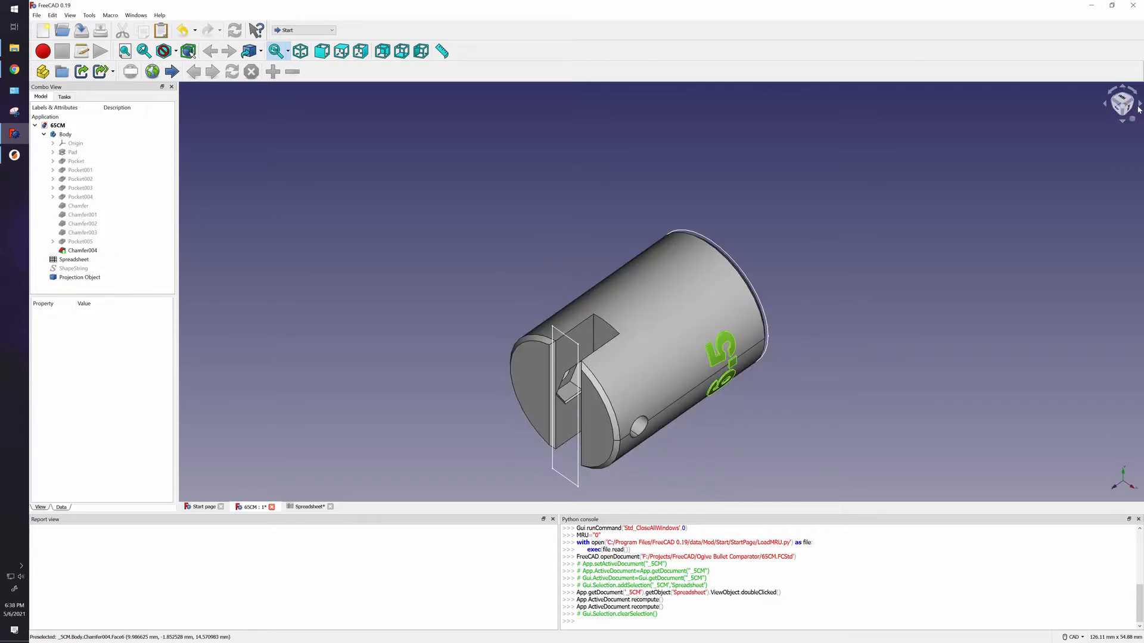
{"action": "left_click", "coordinate": [1138, 109]}
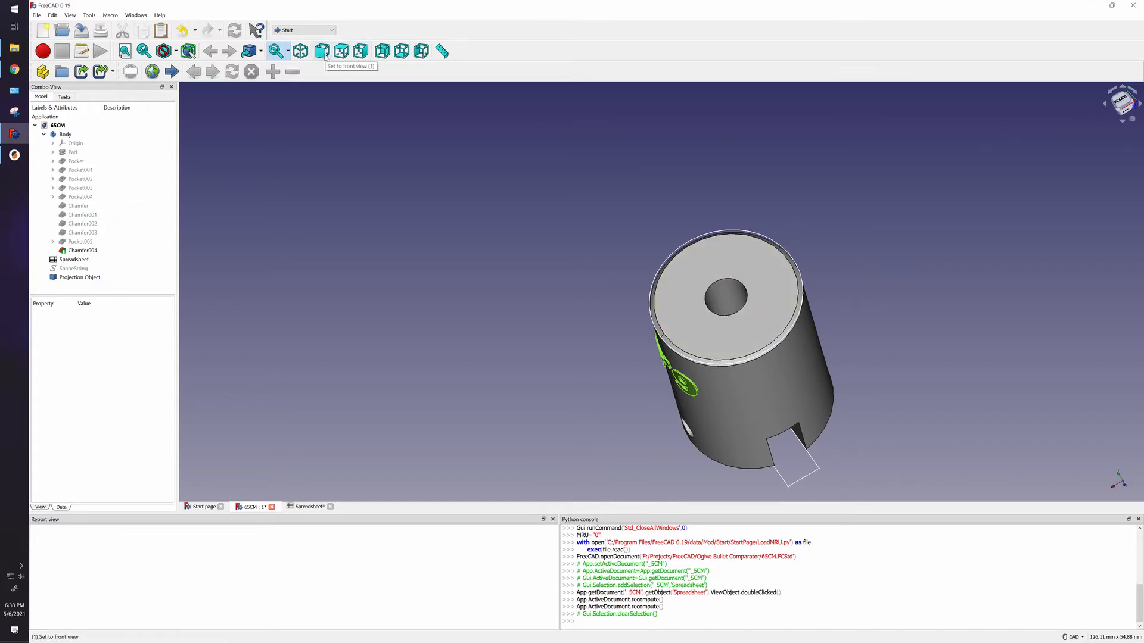
Step: Set the model to the right view and delete the Projection Object holding the 6.5 text
{"action": "left_click", "coordinate": [360, 51]}
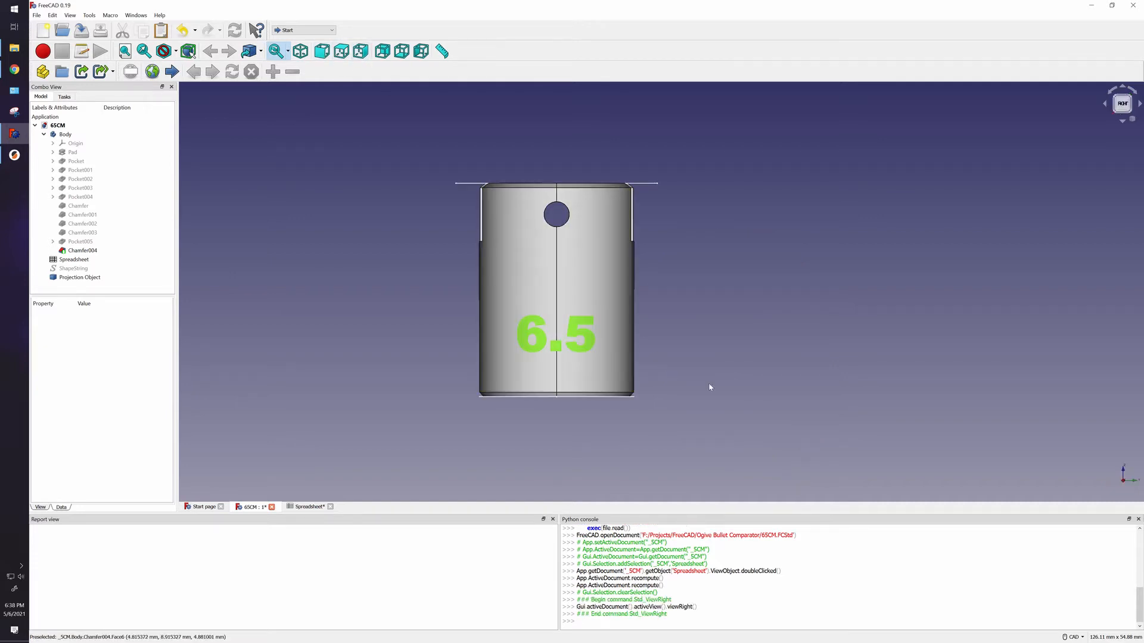
{"action": "left_click", "coordinate": [79, 278]}
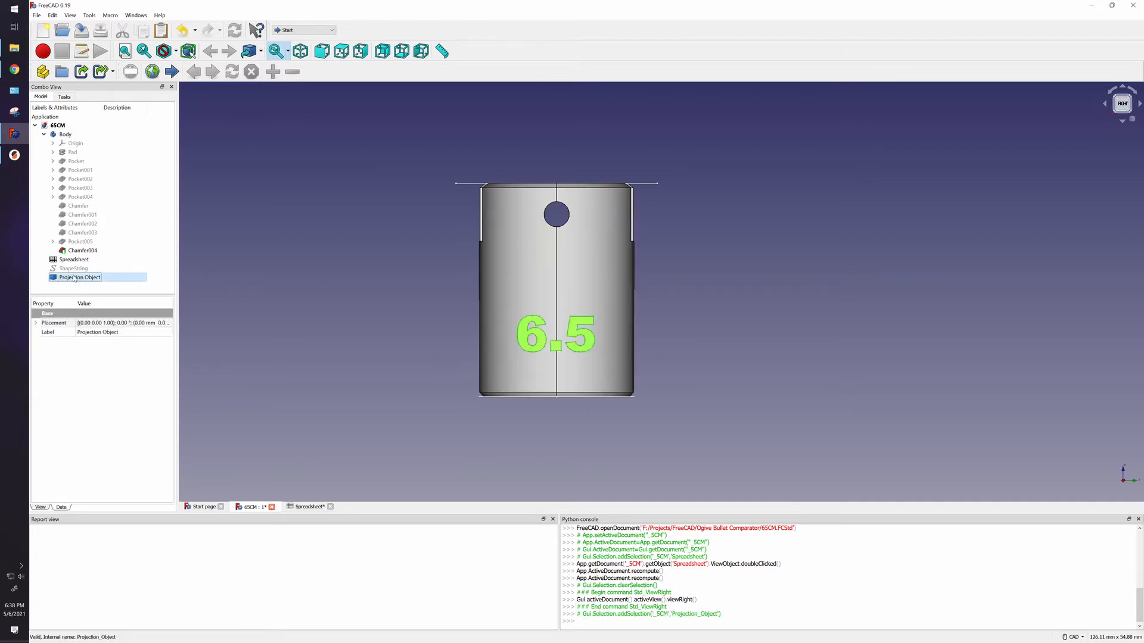
{"action": "key", "text": "Delete"}
Step: Make the ShapeString visible and change its text string to 223
{"action": "left_click", "coordinate": [70, 272]}
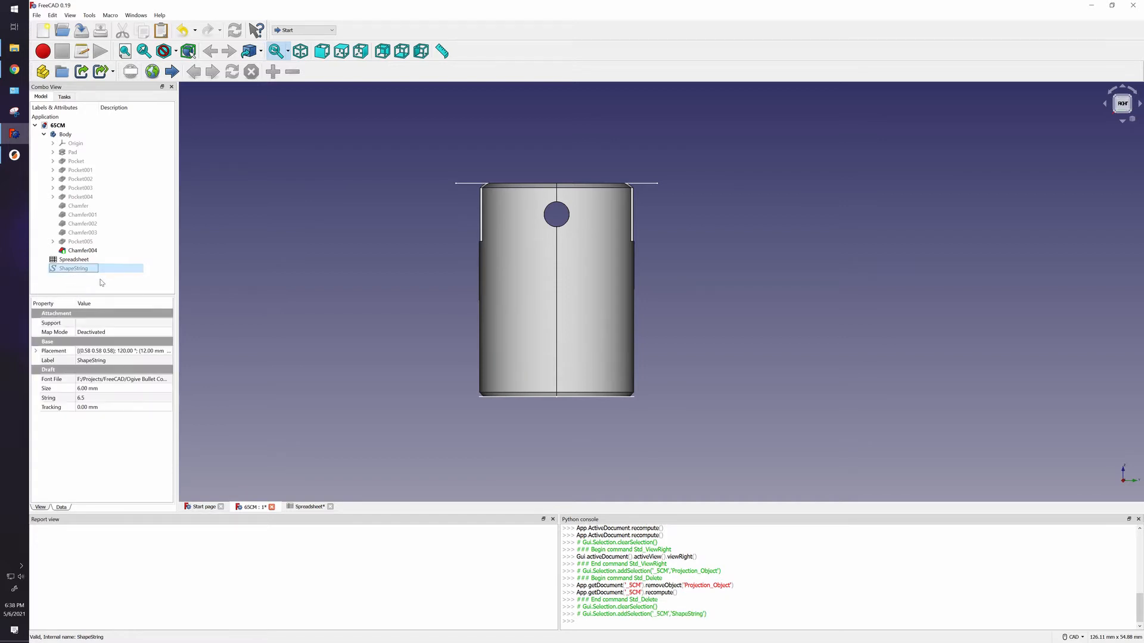
{"action": "key", "text": "space"}
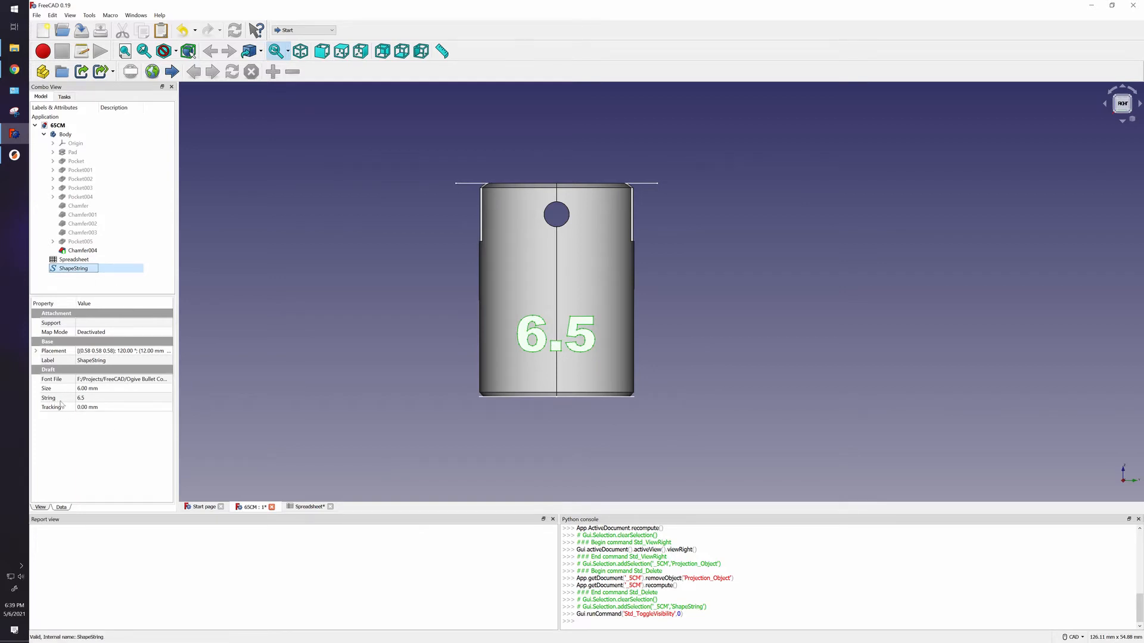
{"action": "double_click", "coordinate": [88, 398]}
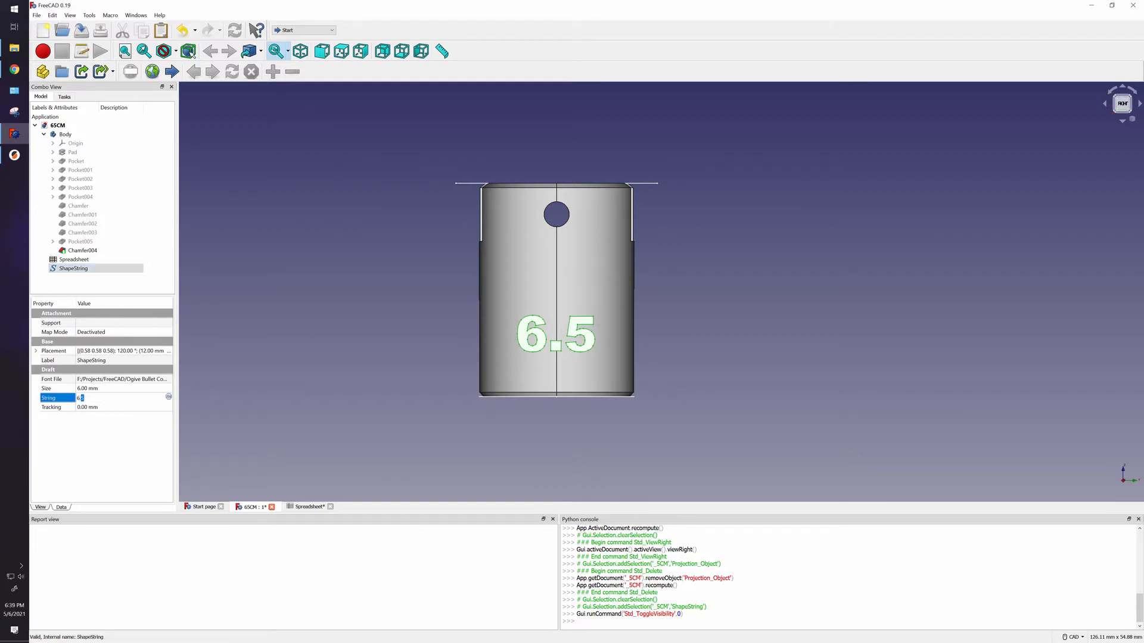
{"action": "left_click_drag", "start_coordinate": [86, 398], "coordinate": [76, 398]}
{"action": "type", "text": "223"}
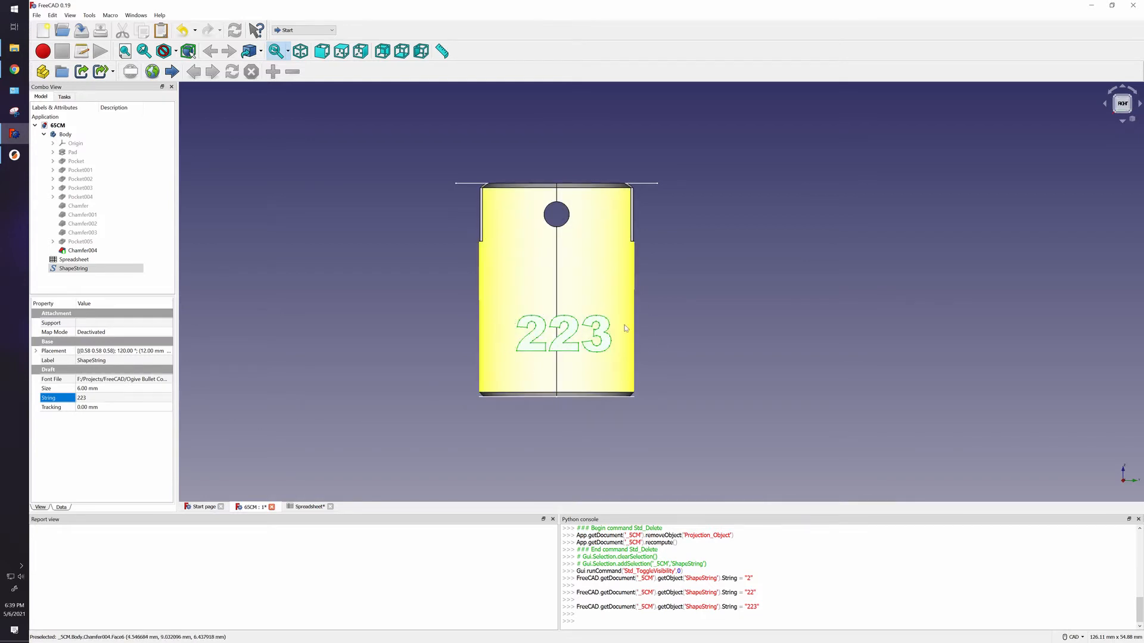
Step: Shift the 223 ShapeString sideways by setting its Y position to -6.40 mm
{"action": "left_click", "coordinate": [36, 351]}
{"action": "left_click", "coordinate": [45, 380]}
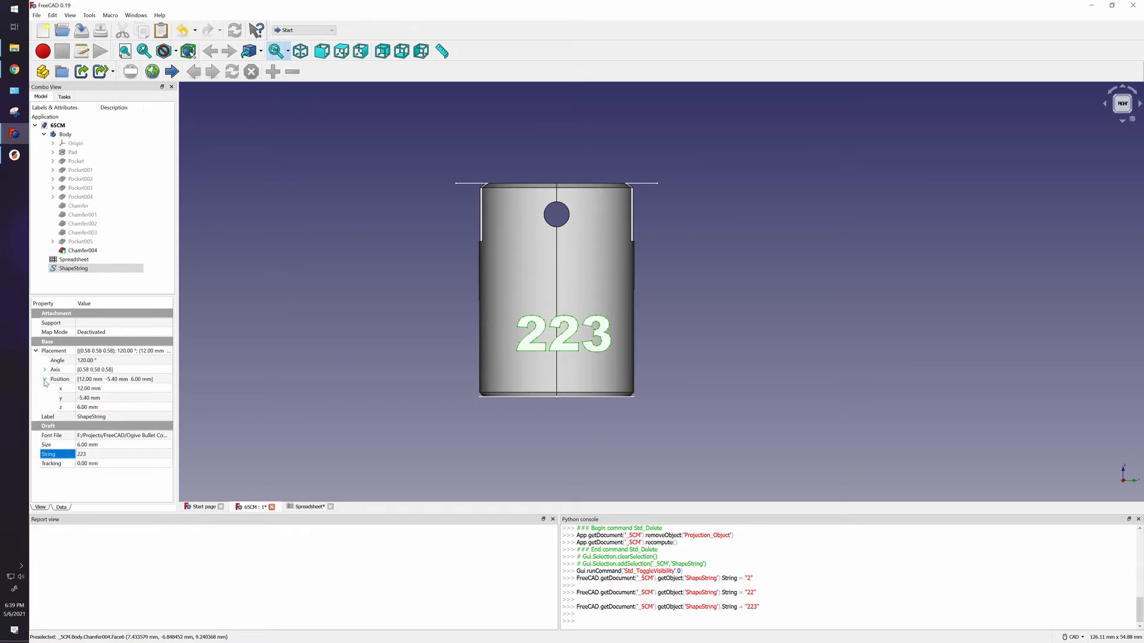
{"action": "left_click", "coordinate": [128, 399]}
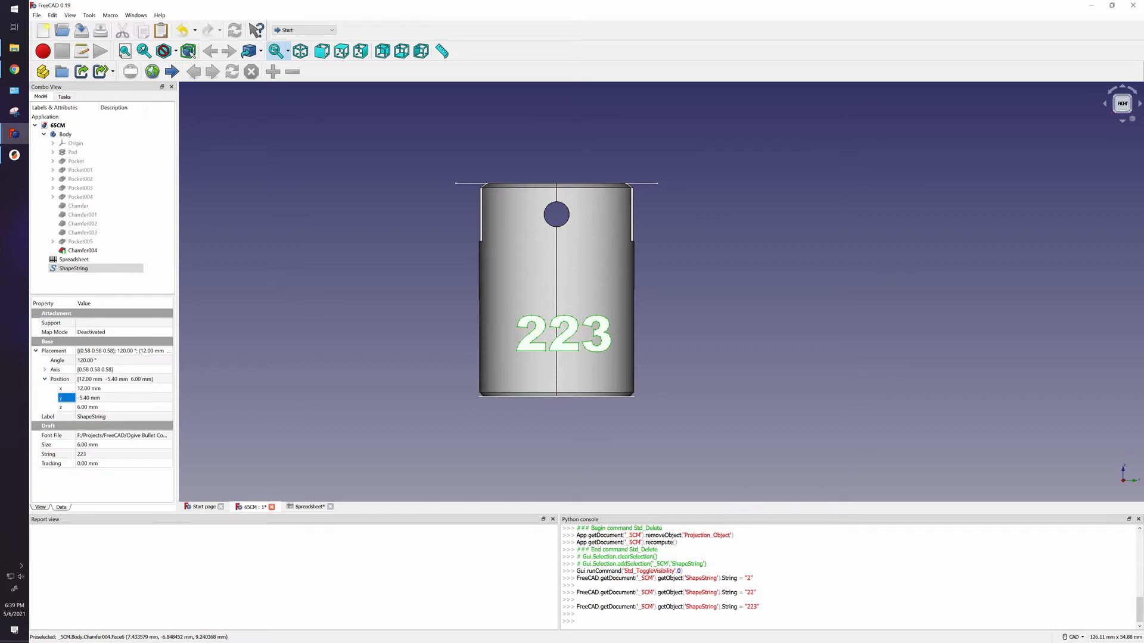
{"action": "left_click", "coordinate": [169, 400]}
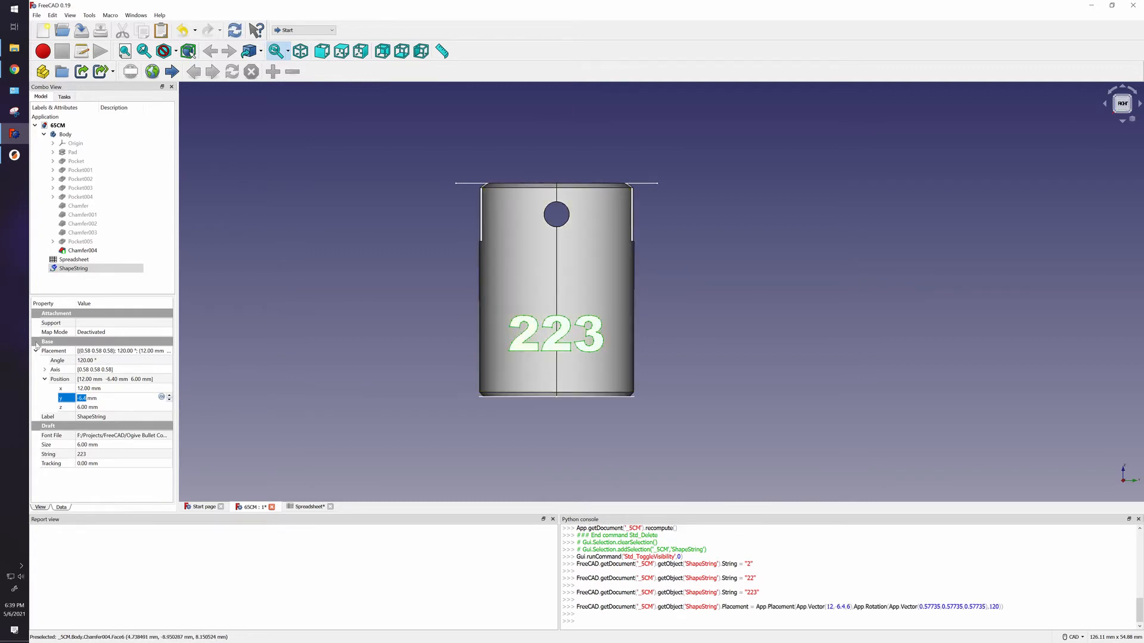
{"action": "left_click", "coordinate": [307, 253]}
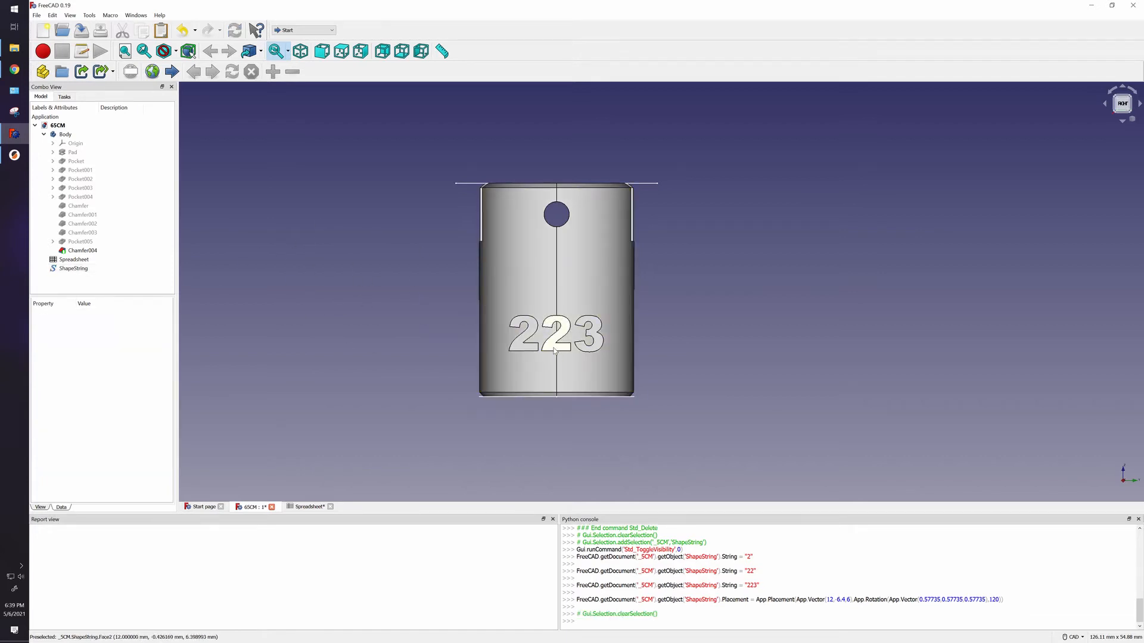
Step: In the Part workbench, start a projection on surface with the cylinder's outer face as the projection surface
{"action": "left_click", "coordinate": [332, 31]}
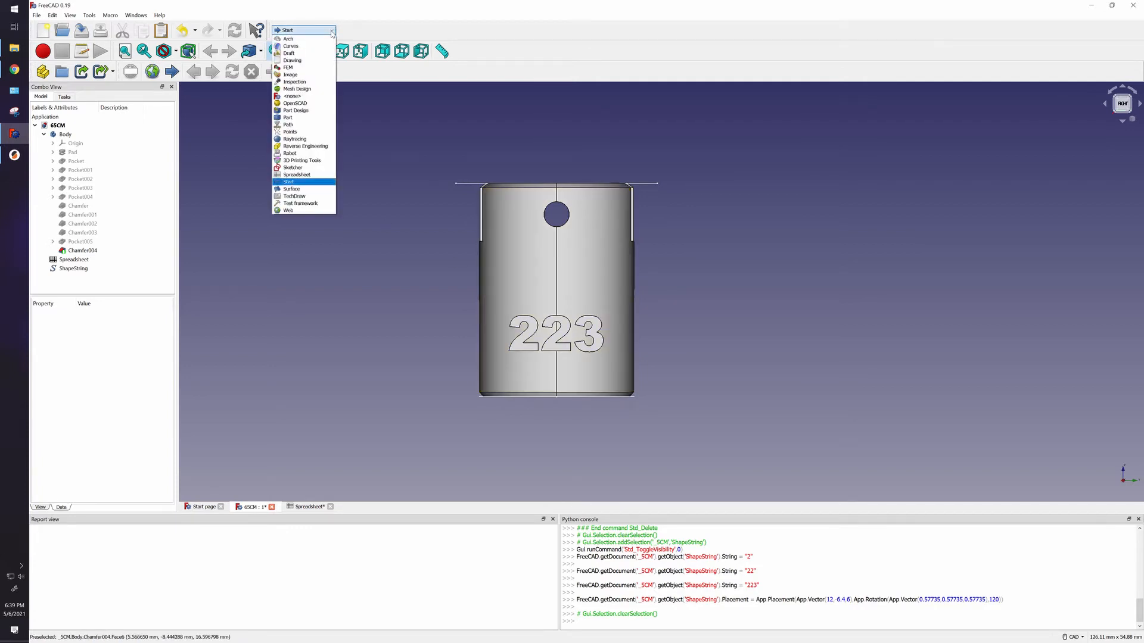
{"action": "left_click", "coordinate": [310, 118]}
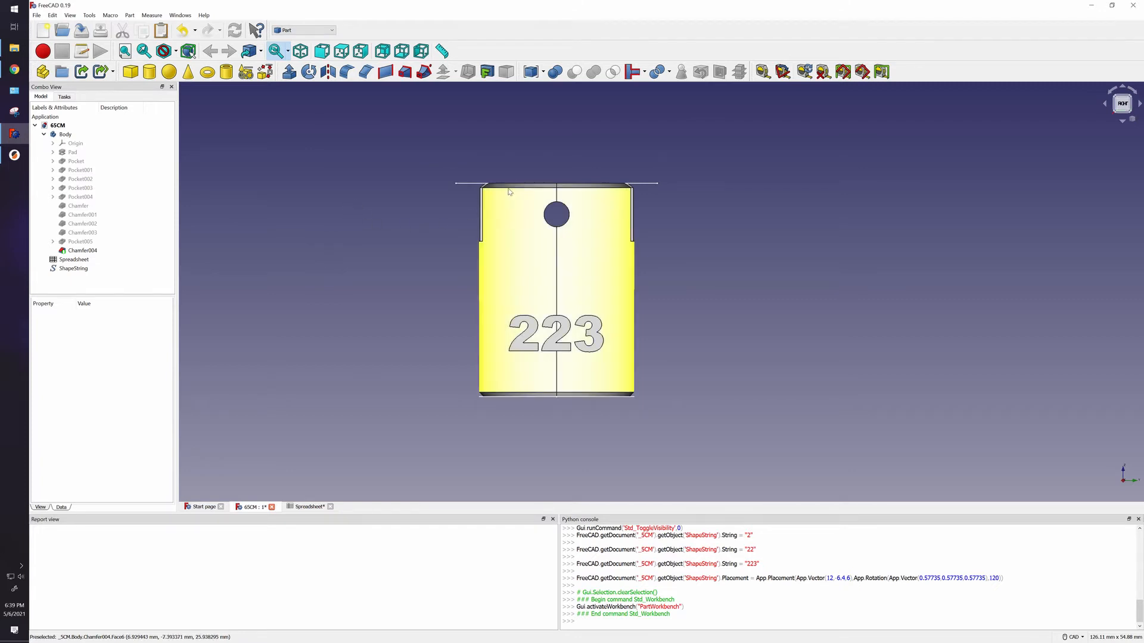
{"action": "left_click", "coordinate": [490, 78]}
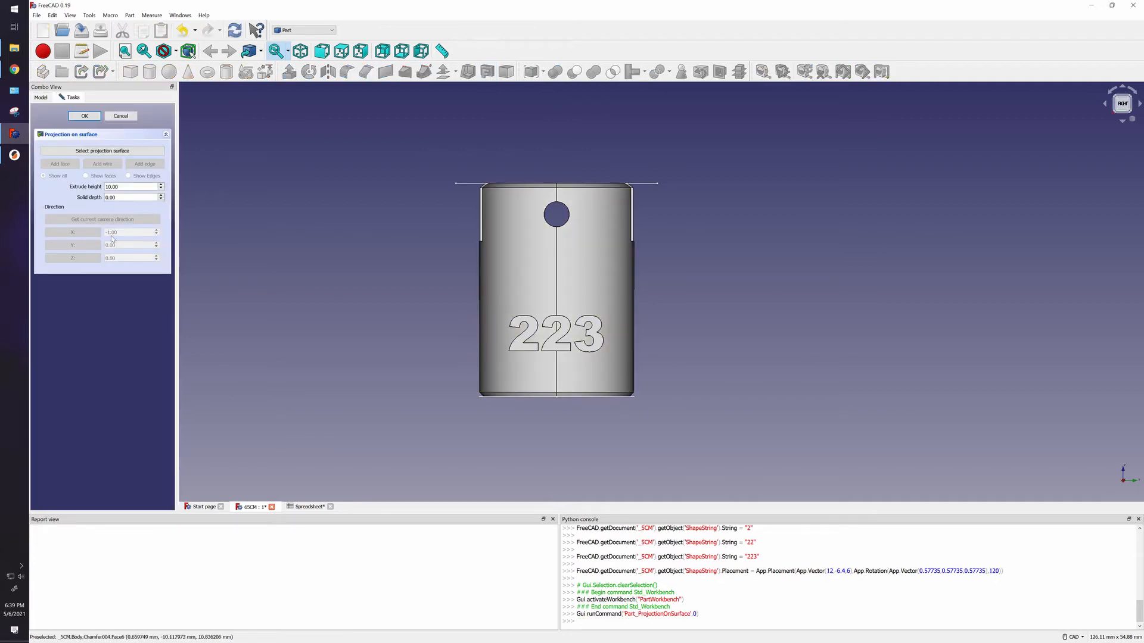
{"action": "left_click", "coordinate": [96, 152]}
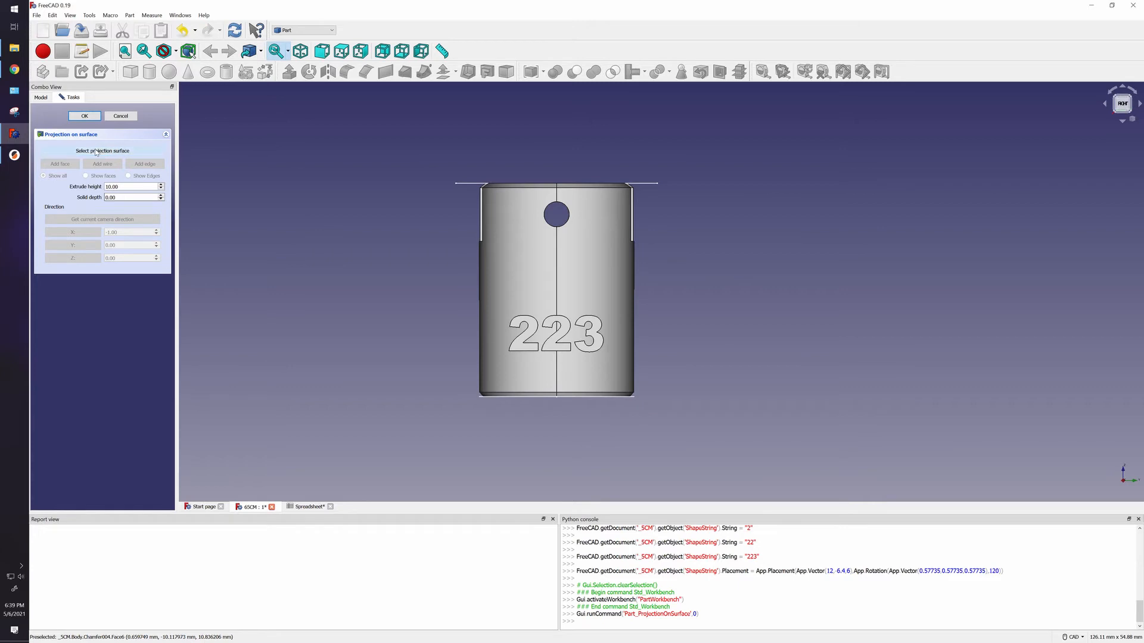
{"action": "left_click", "coordinate": [513, 266]}
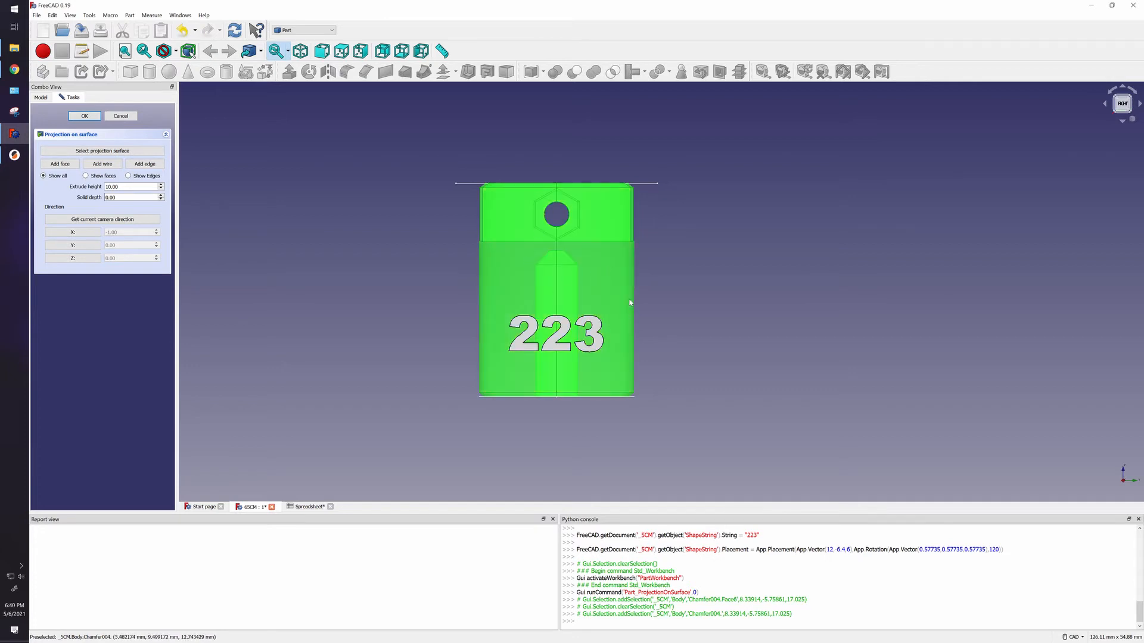
Step: Add the faces of all three 223 digits to the surface projection and create it with an extrude height of .15
{"action": "left_click", "coordinate": [62, 165]}
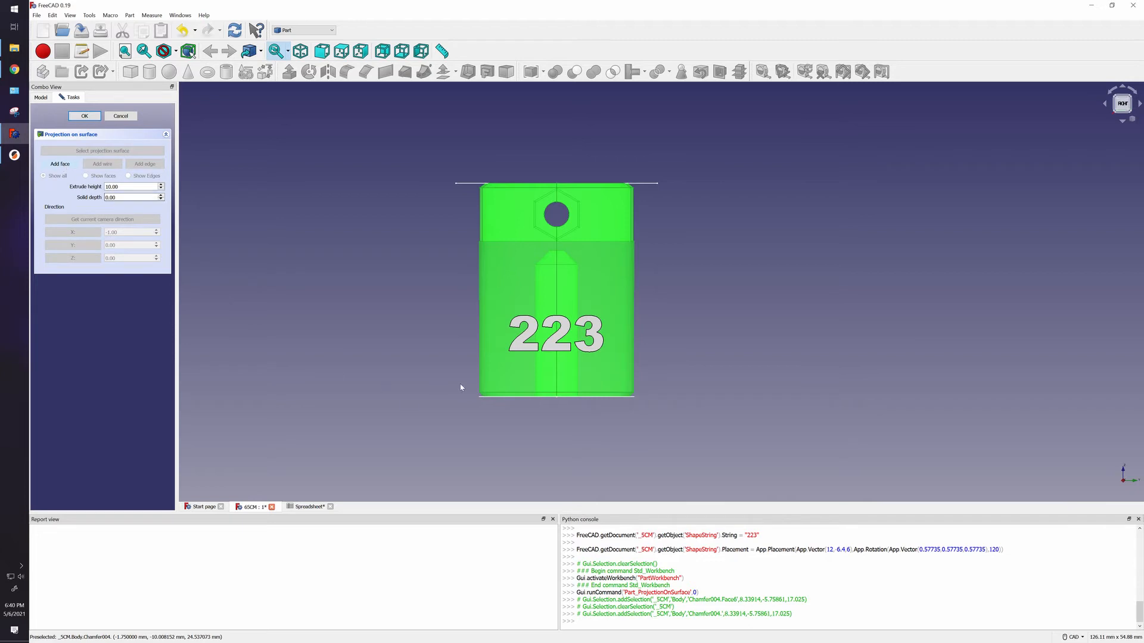
{"action": "left_click", "coordinate": [520, 348]}
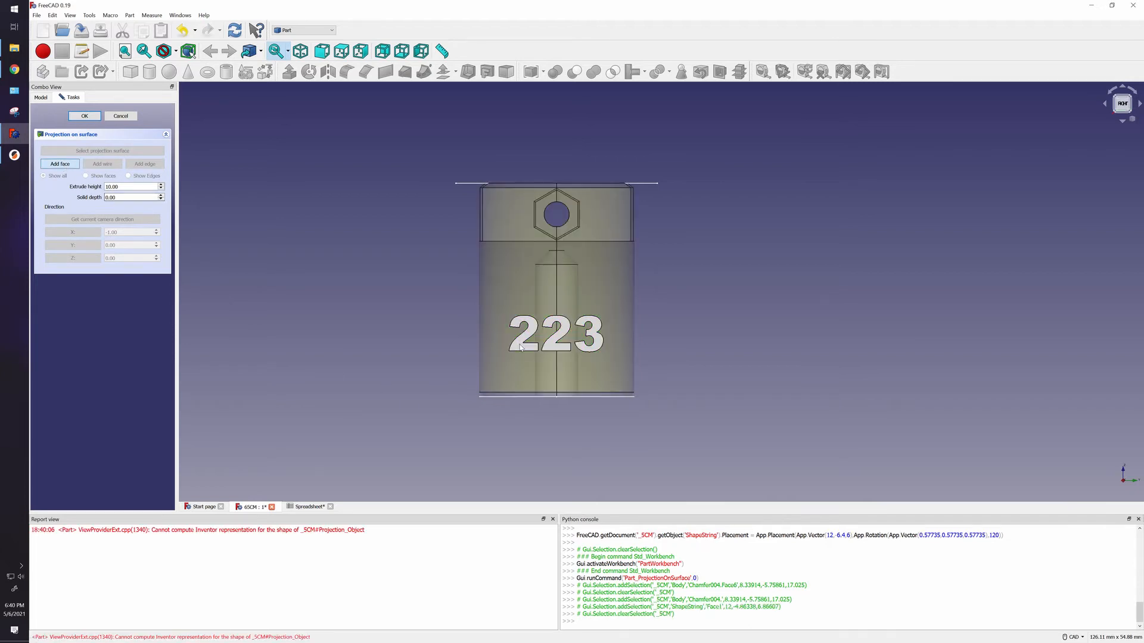
{"action": "left_click", "coordinate": [552, 354]}
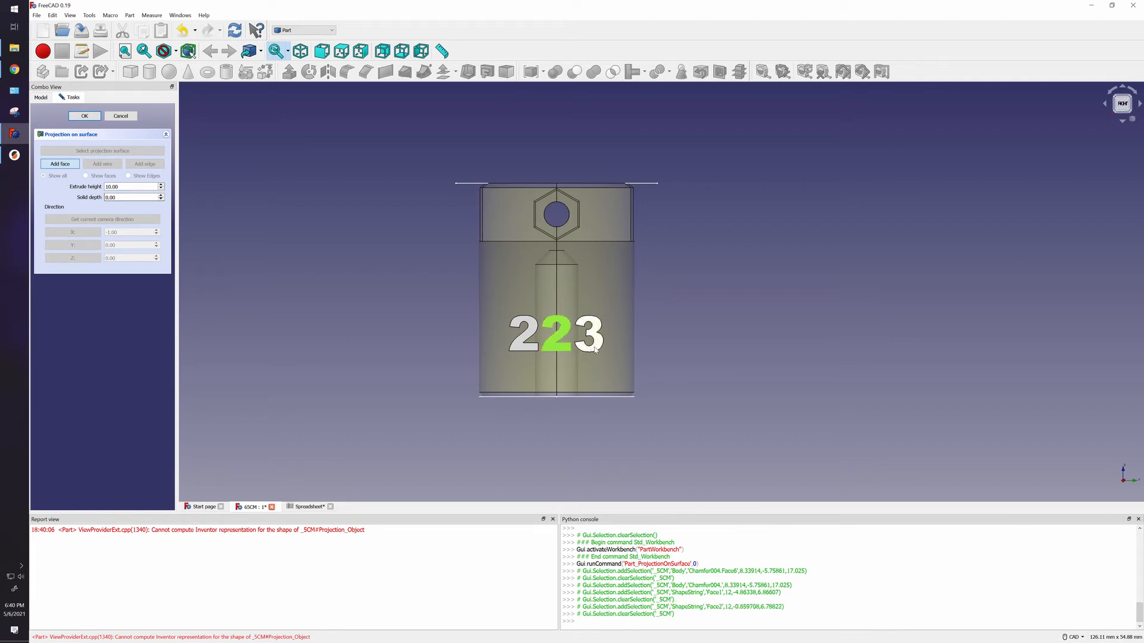
{"action": "left_click", "coordinate": [590, 343]}
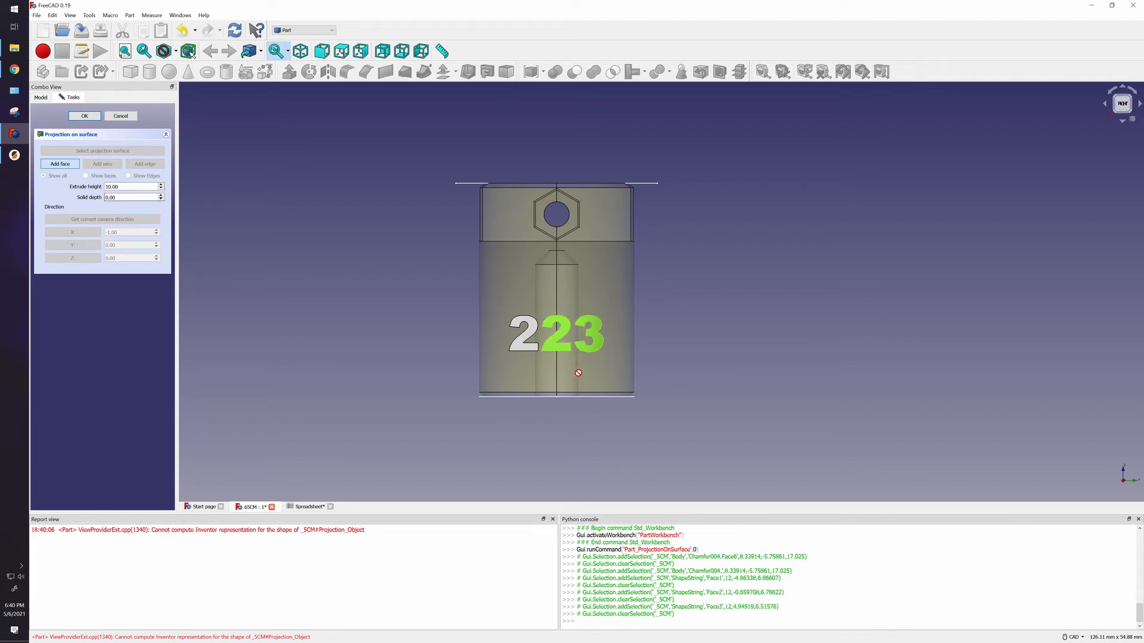
{"action": "left_click", "coordinate": [513, 360]}
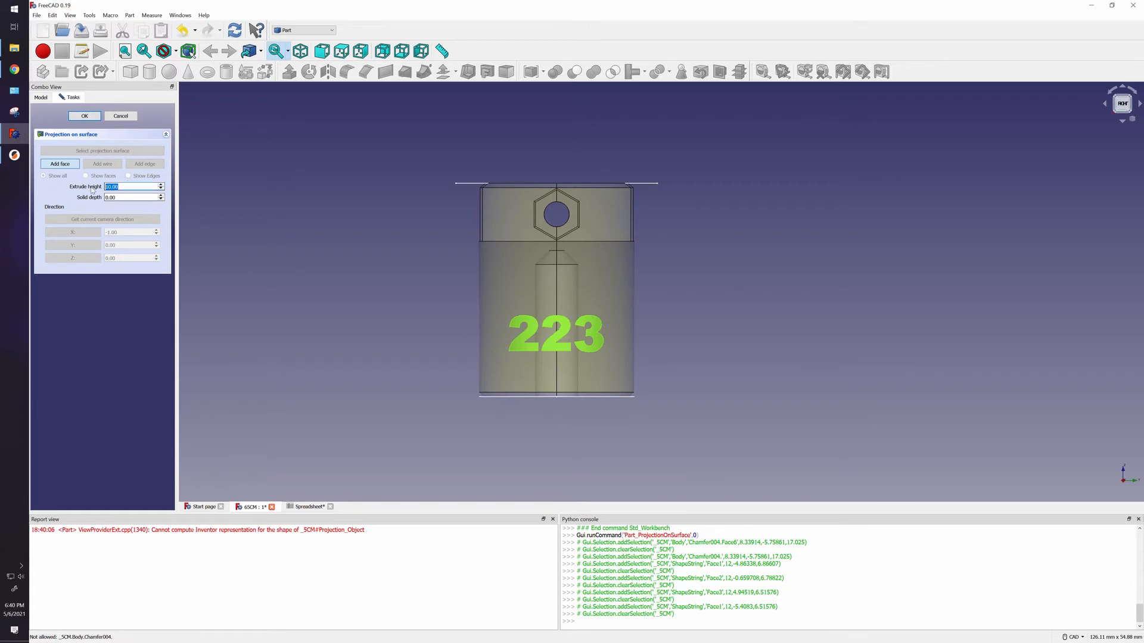
{"action": "type", "text": "15"}
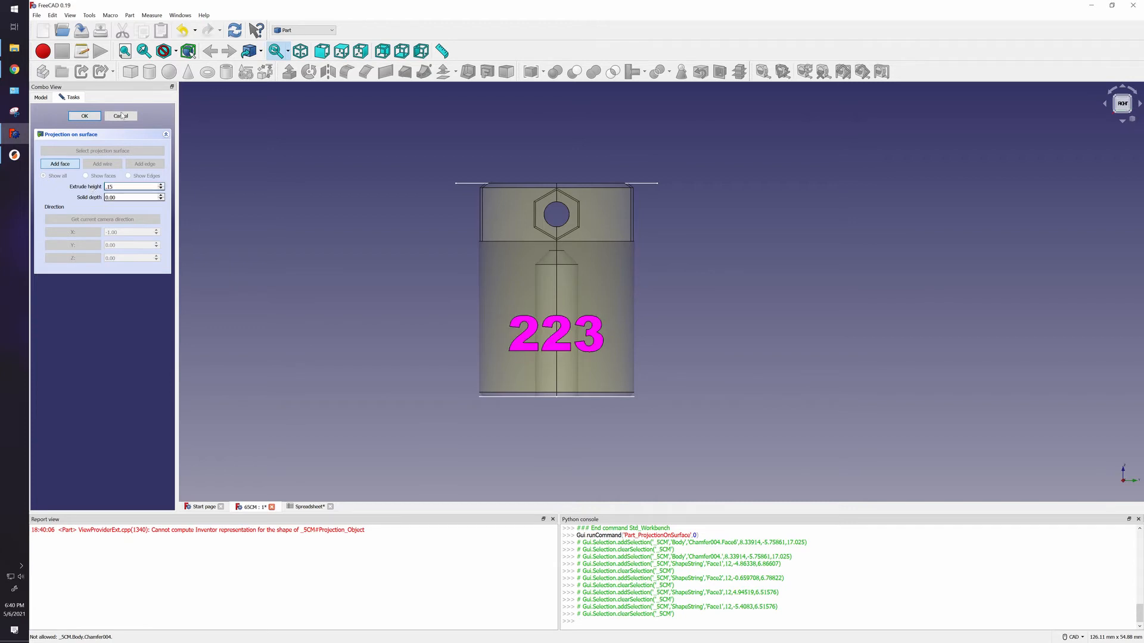
{"action": "left_click", "coordinate": [85, 115]}
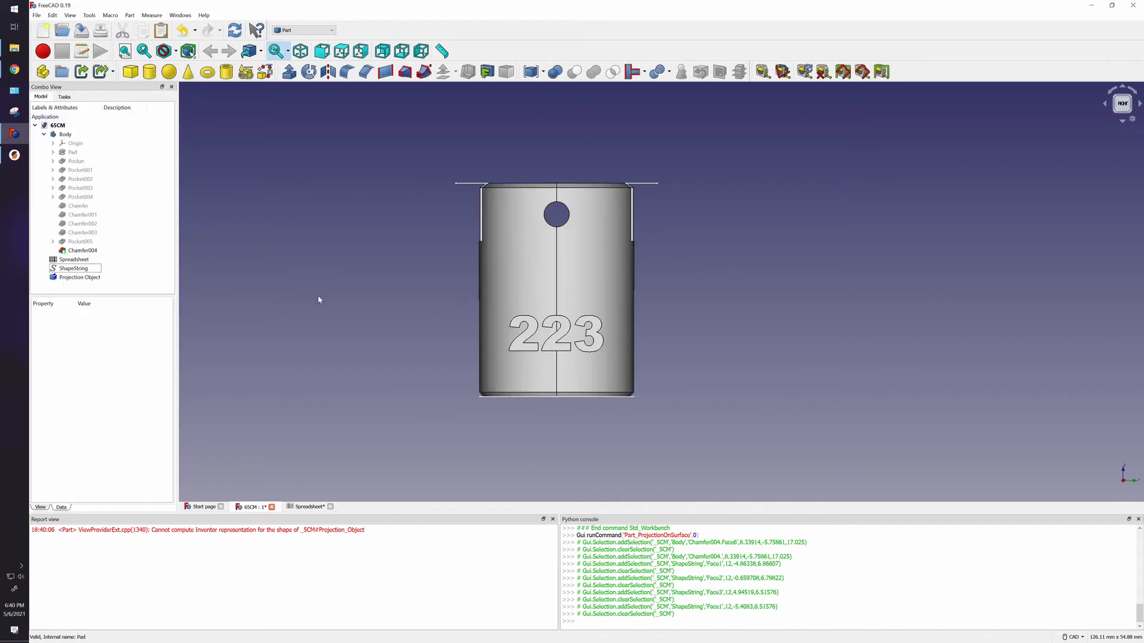
Step: Hide the flat 223 ShapeString so only the text projected on the cylinder is displayed
{"action": "left_click", "coordinate": [1124, 123]}
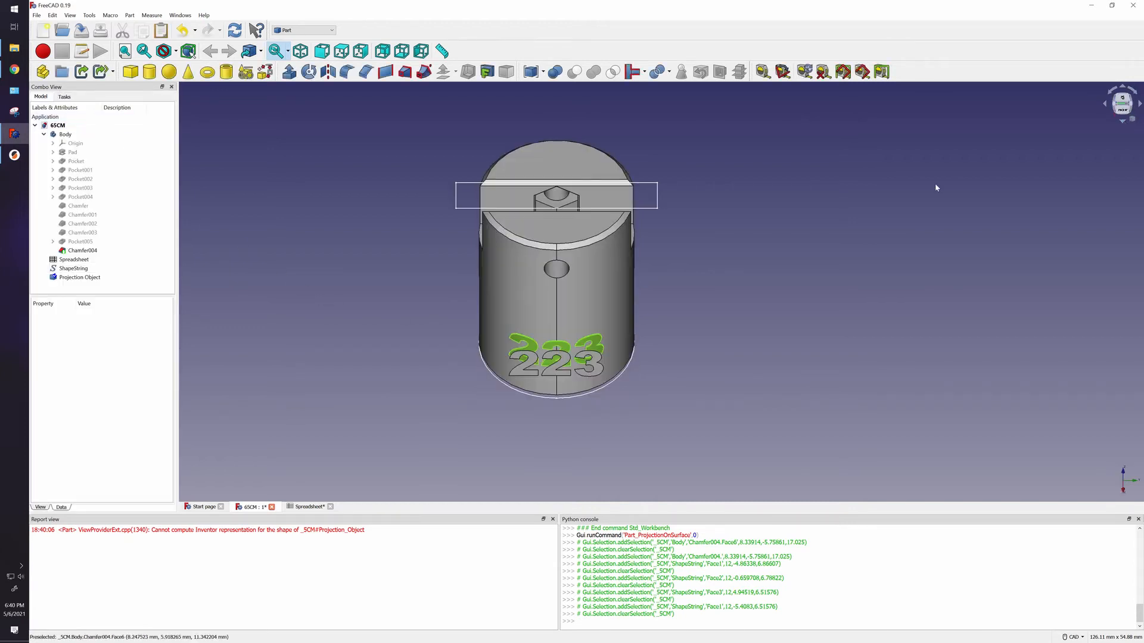
{"action": "left_click", "coordinate": [74, 269]}
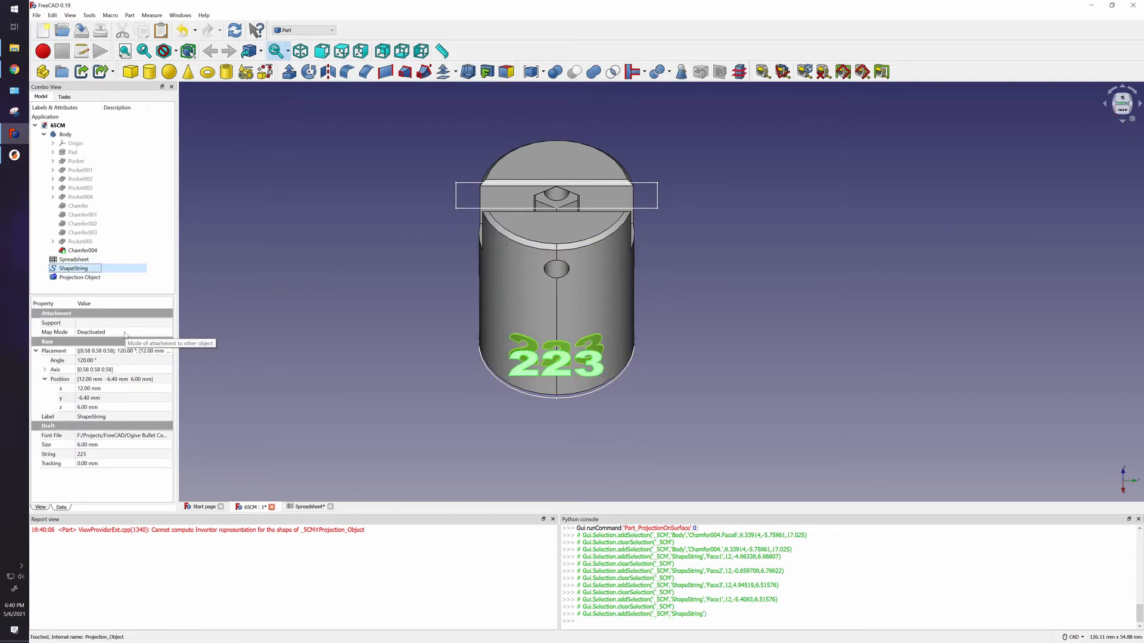
{"action": "key", "text": "space"}
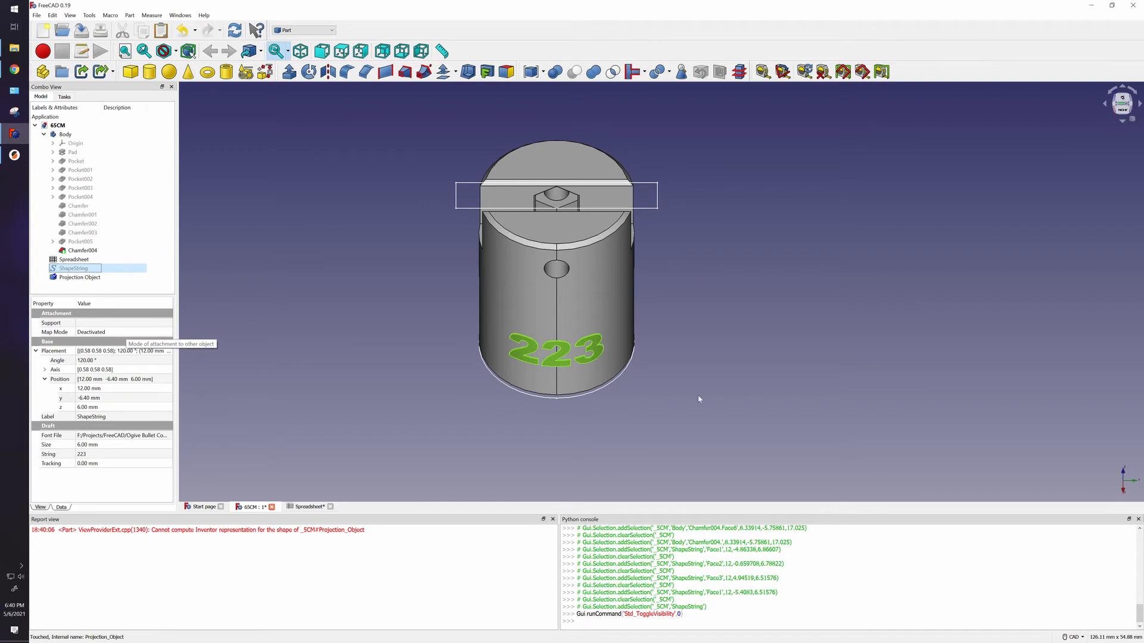
{"action": "left_click", "coordinate": [648, 432]}
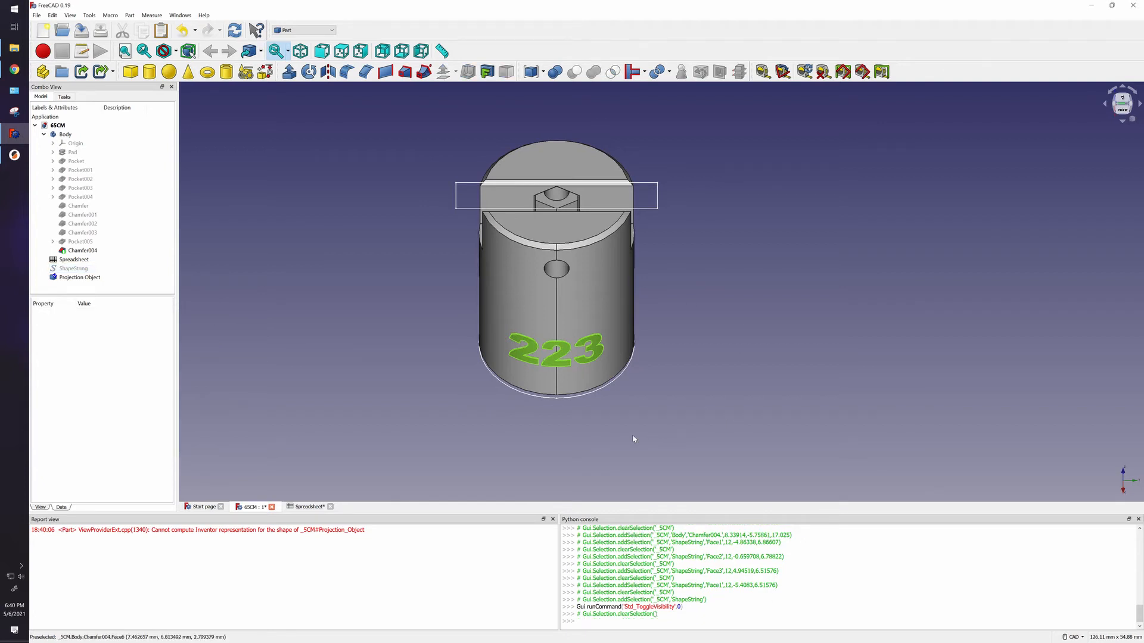
Step: Export the Body and the Projection Object together as an STL mesh named 223
{"action": "left_click", "coordinate": [80, 136]}
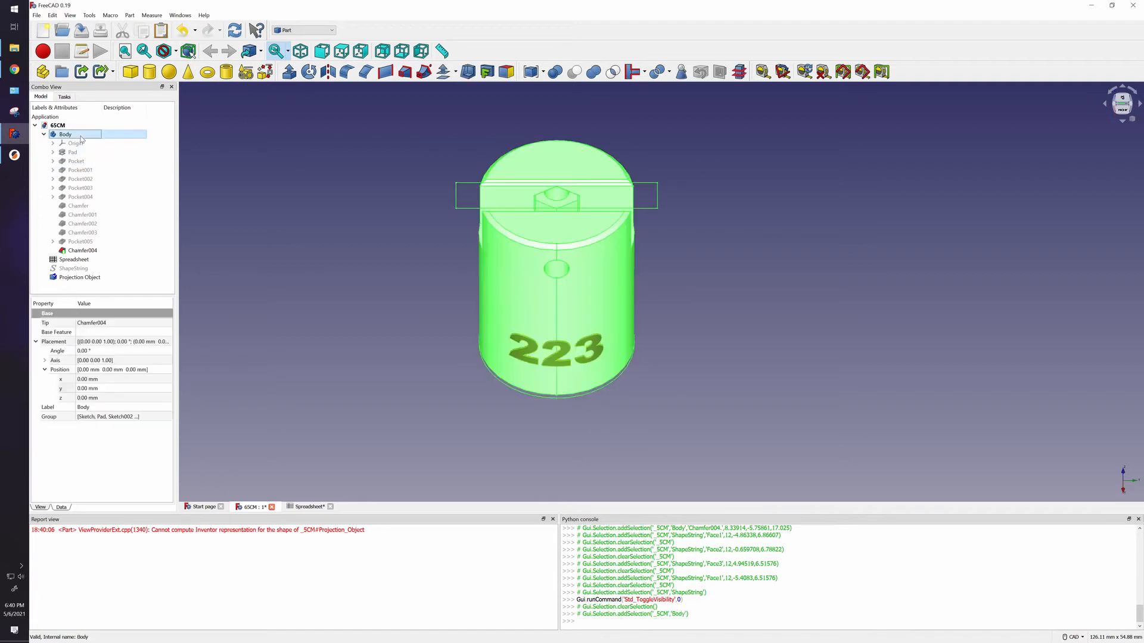
{"action": "left_click", "coordinate": [89, 279], "text": "ctrl"}
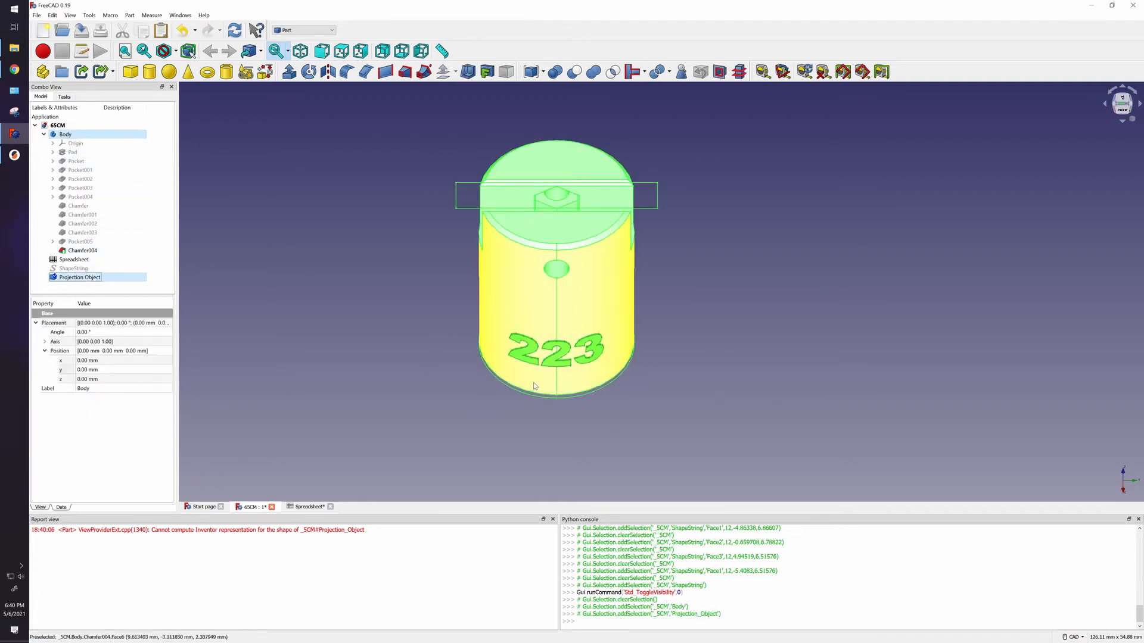
{"action": "left_click", "coordinate": [35, 16]}
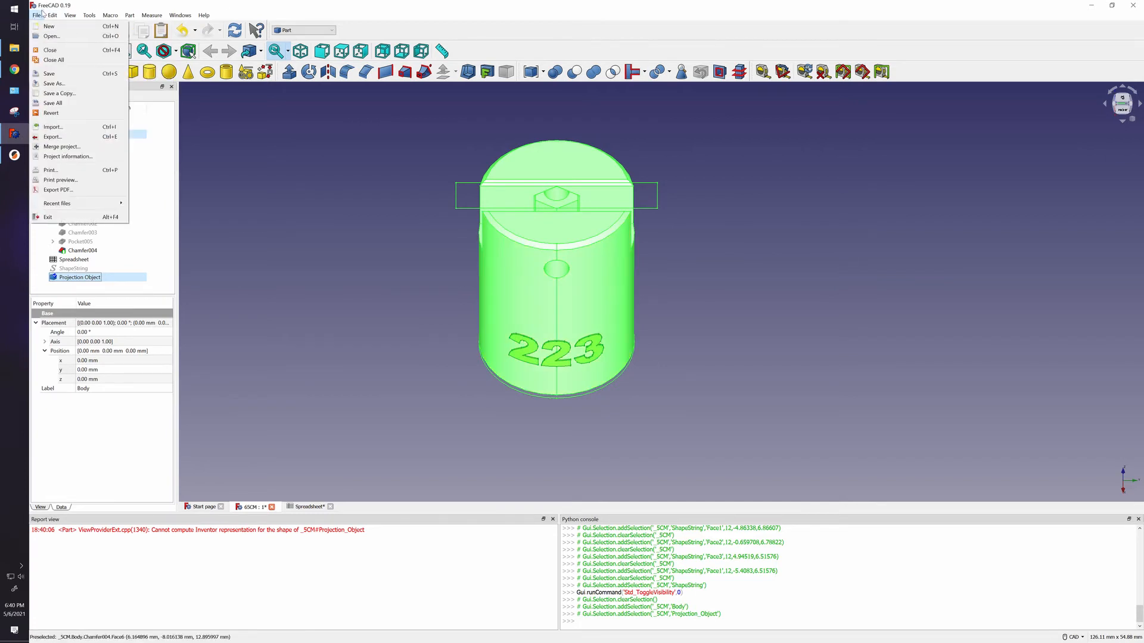
{"action": "left_click", "coordinate": [52, 137]}
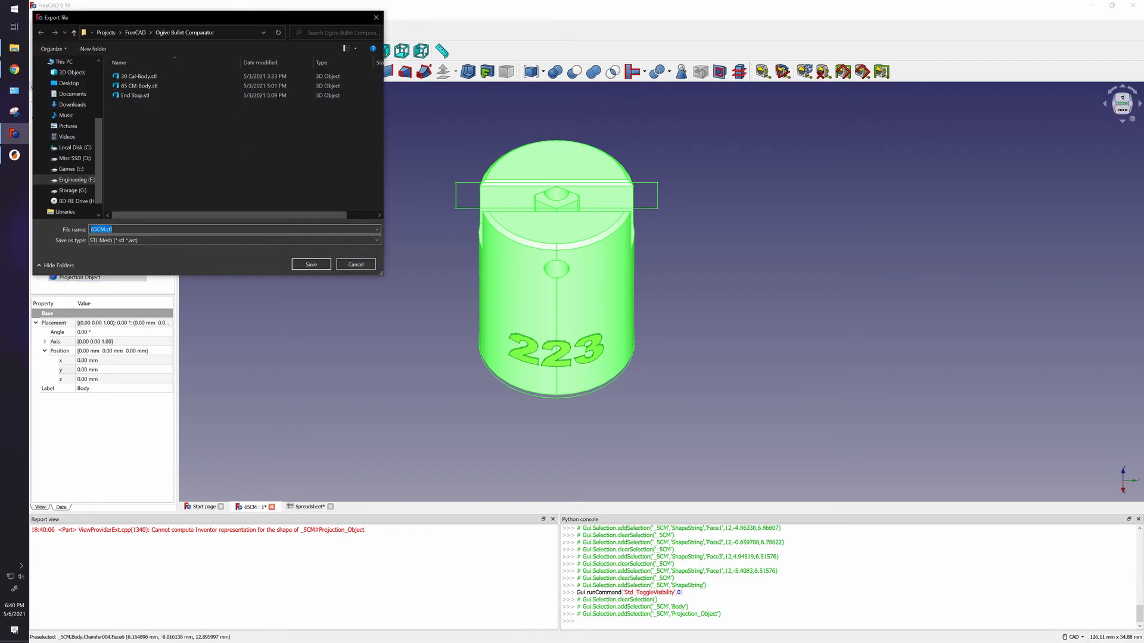
{"action": "type", "text": "223"}
{"action": "key", "text": "Return"}
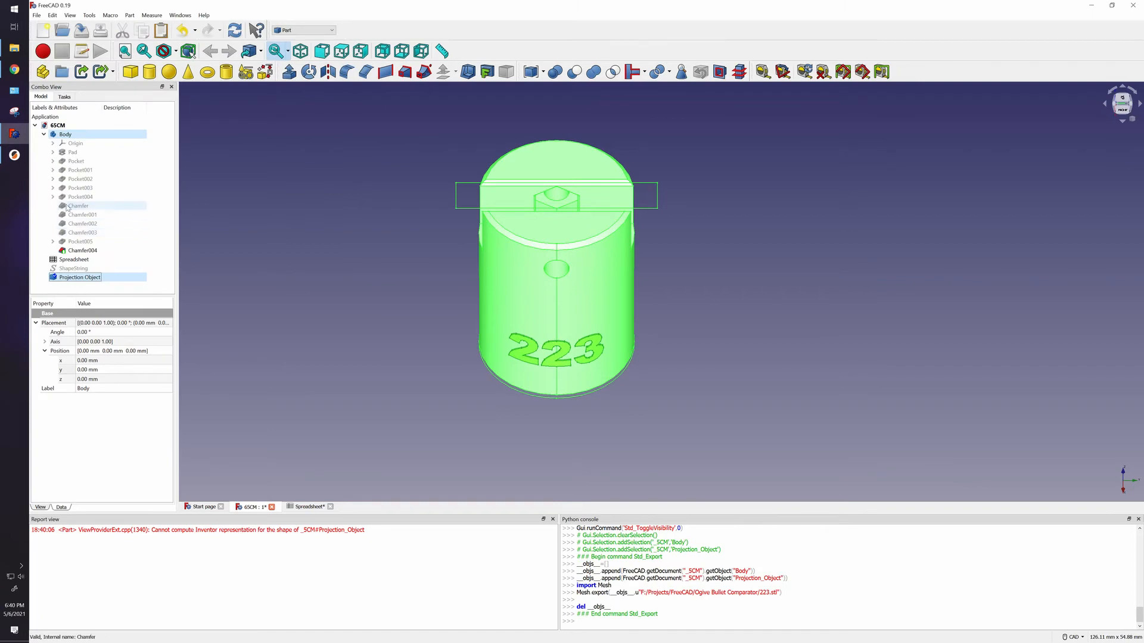
Step: Switch to PrusaSlicer, add 223.stl to the print bed, and inspect the text on the imported part
{"action": "left_click", "coordinate": [13, 157]}
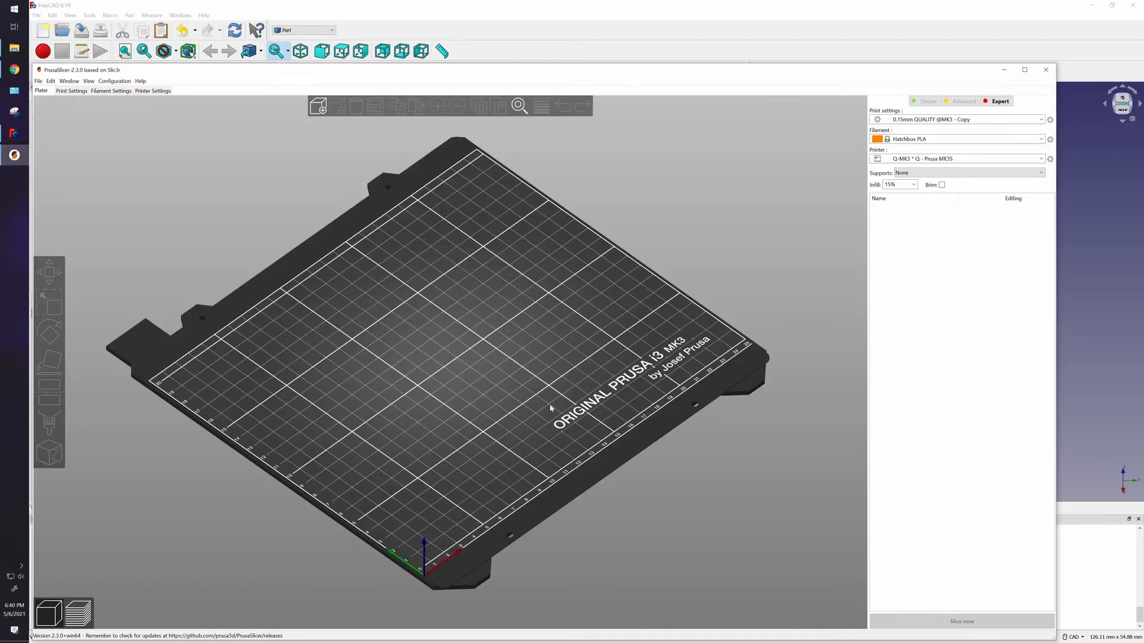
{"action": "left_click", "coordinate": [316, 107]}
{"action": "left_click", "coordinate": [132, 169]}
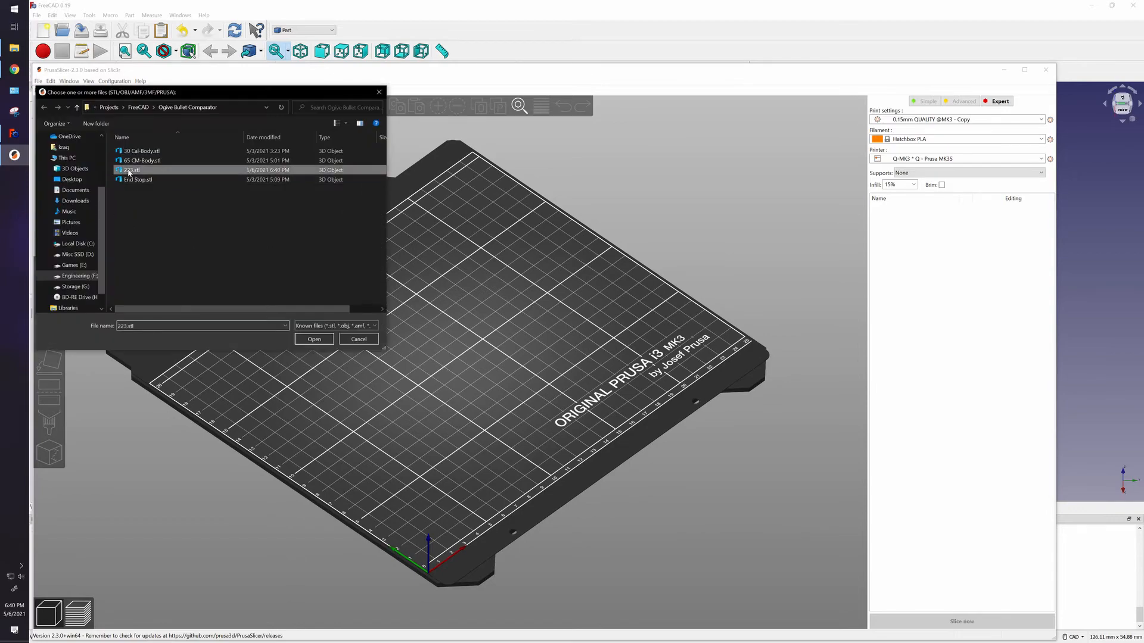
{"action": "left_click", "coordinate": [314, 339]}
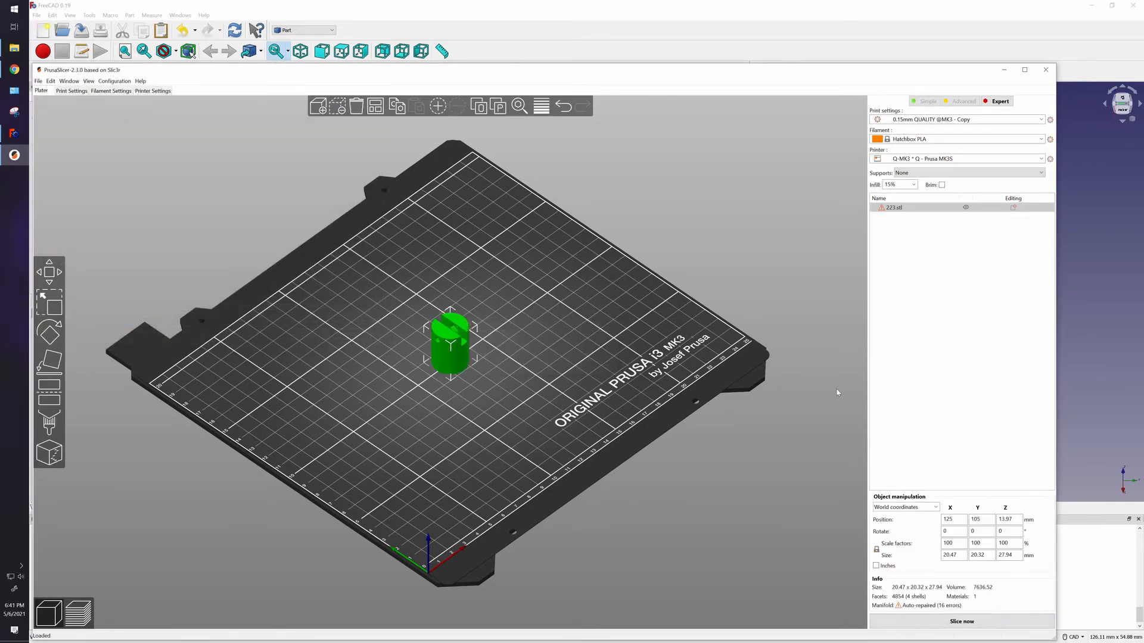
{"action": "left_click_drag", "start_coordinate": [701, 407], "coordinate": [676, 408]}
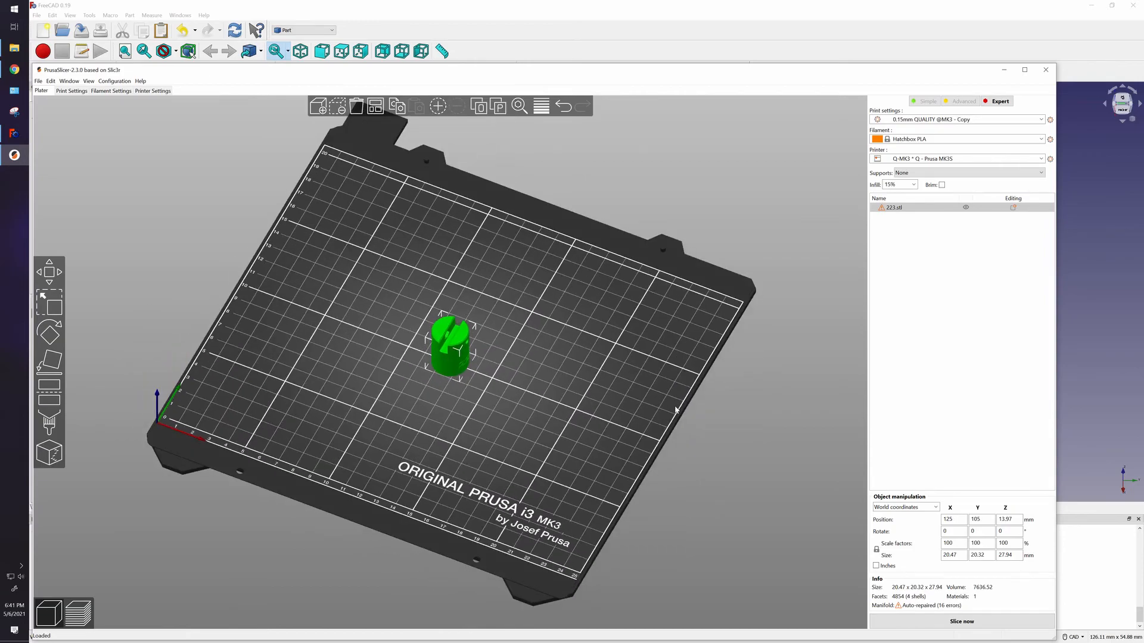
{"action": "scroll", "coordinate": [479, 389], "scroll_direction": "up", "scroll_amount": 2}
{"action": "scroll", "coordinate": [482, 388], "scroll_direction": "up", "scroll_amount": 3}
{"action": "left_click_drag", "start_coordinate": [485, 388], "coordinate": [608, 443]}
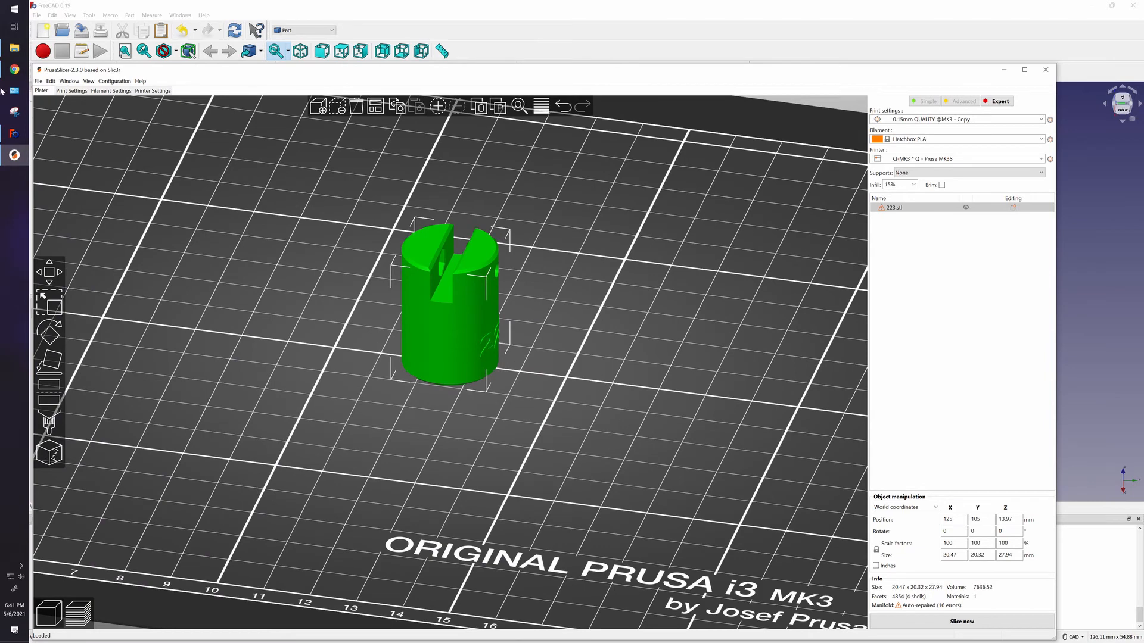
Step: Switch back to FreeCAD and export only the Body as an STL mesh, replacing the existing 223.stl
{"action": "left_click", "coordinate": [14, 133]}
{"action": "left_click", "coordinate": [36, 15]}
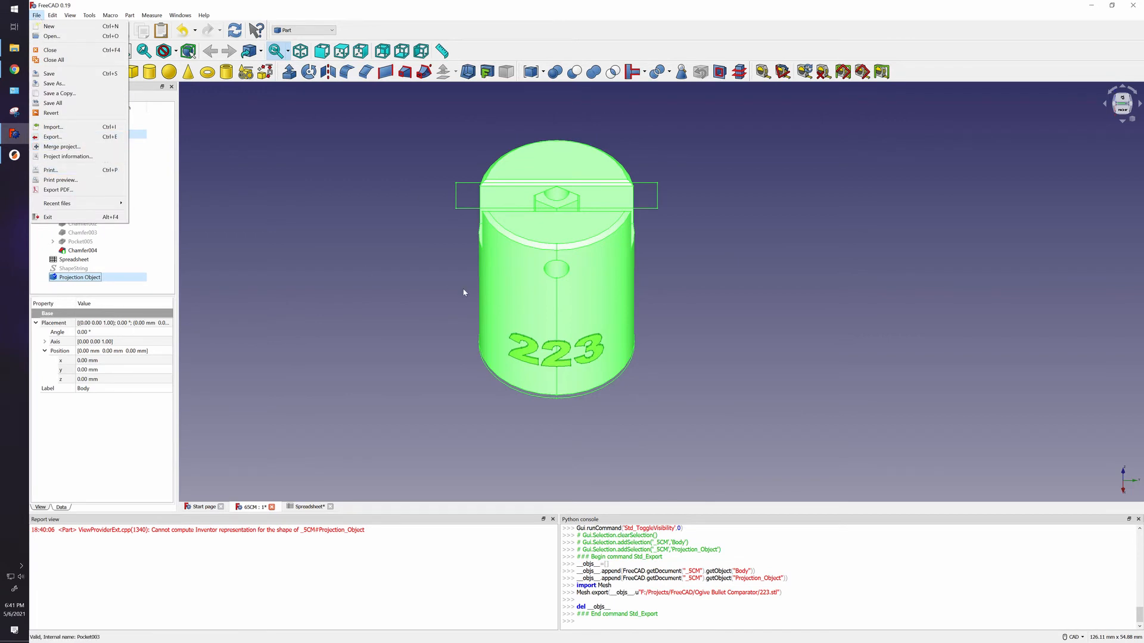
{"action": "left_click", "coordinate": [446, 309]}
{"action": "left_click", "coordinate": [76, 135]}
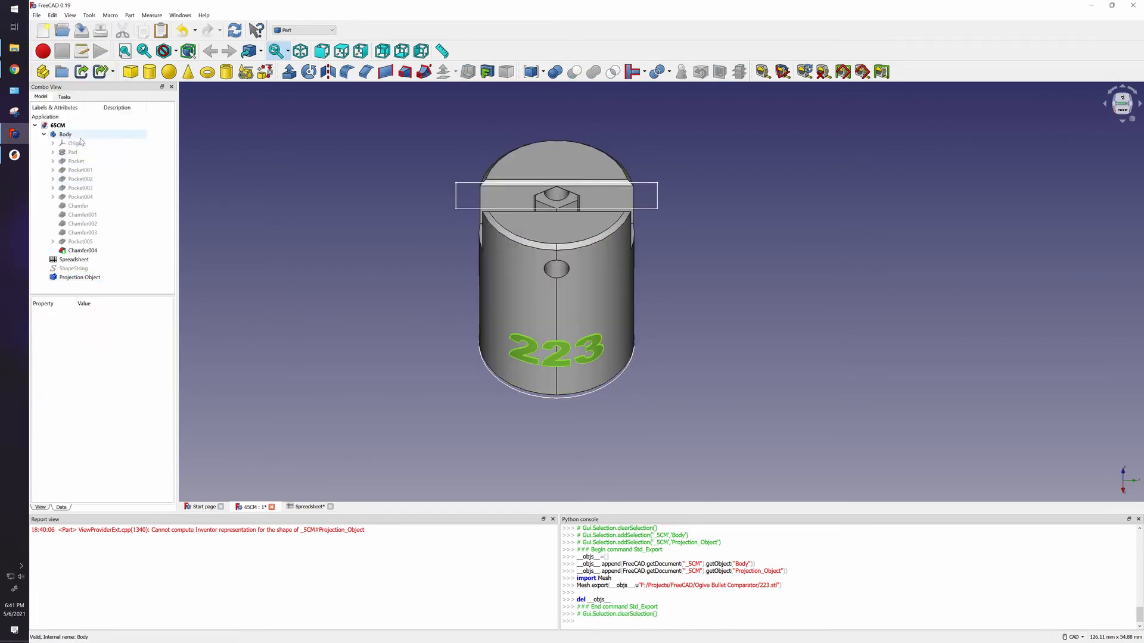
{"action": "left_click", "coordinate": [37, 15]}
{"action": "left_click", "coordinate": [62, 136]}
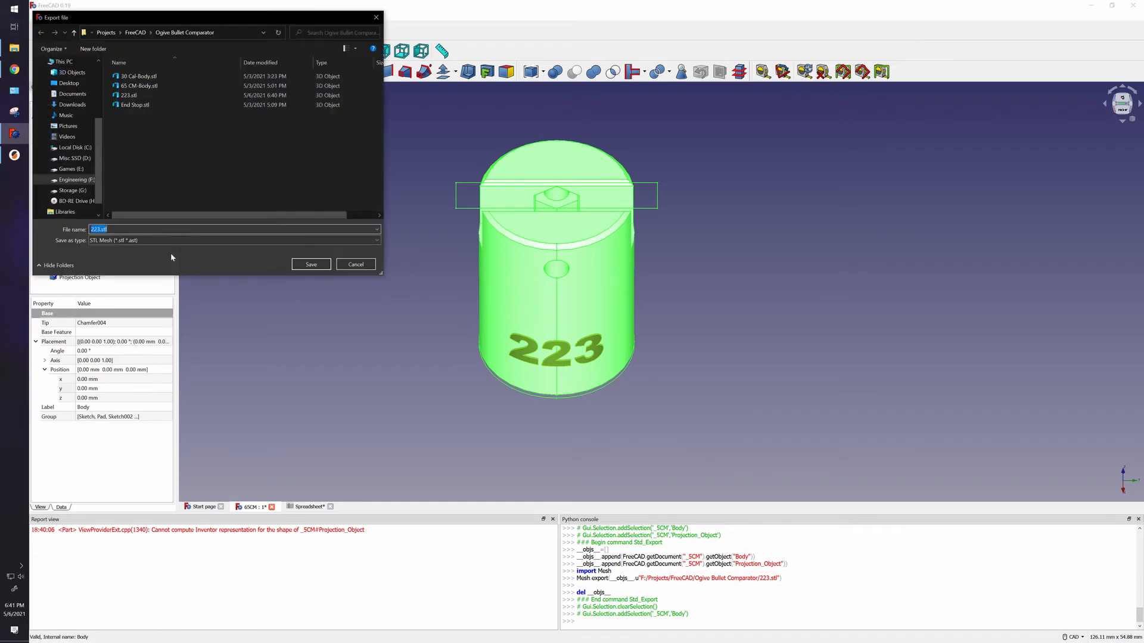
{"action": "left_click", "coordinate": [129, 94]}
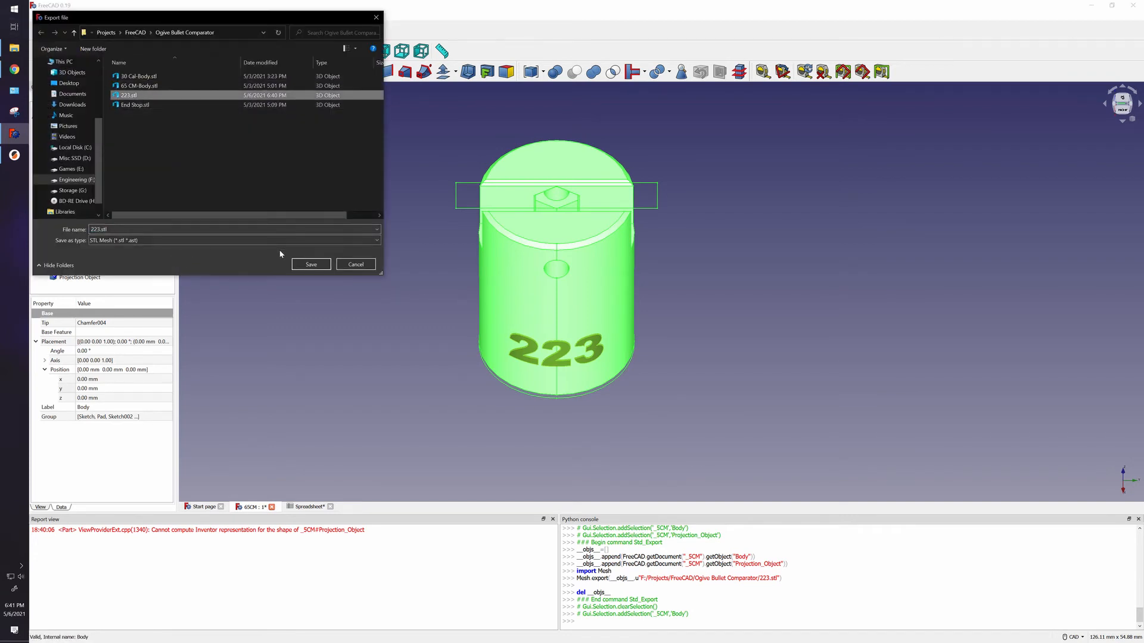
{"action": "left_click", "coordinate": [310, 264]}
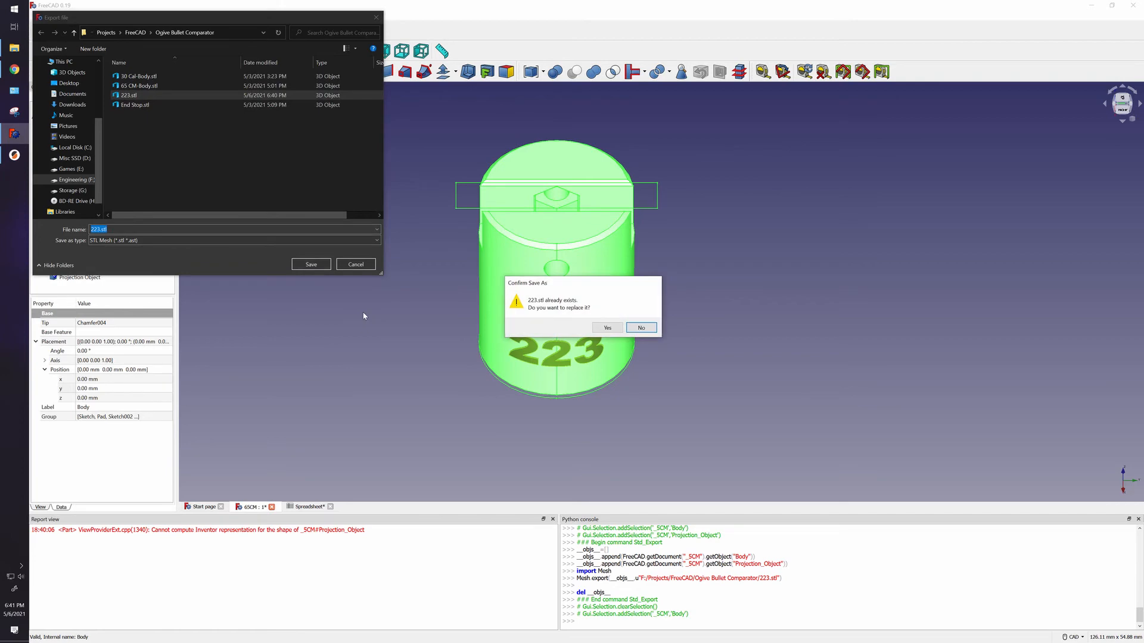
{"action": "left_click", "coordinate": [607, 328]}
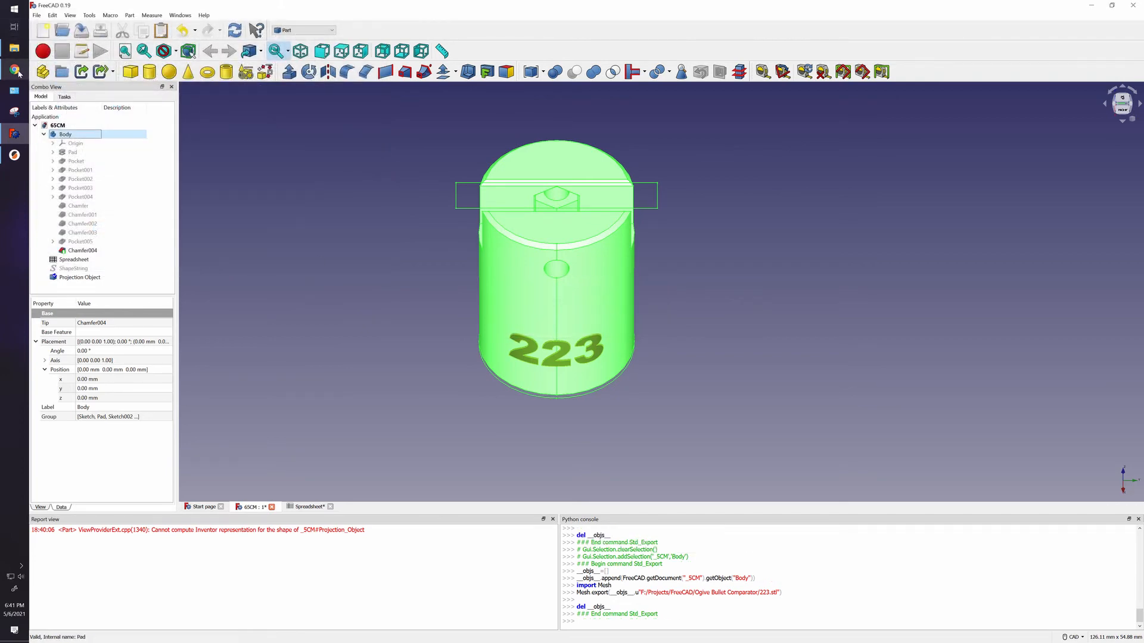
Step: Switch to PrusaSlicer and reload the 223.stl object on the bed from disk
{"action": "left_click", "coordinate": [18, 157]}
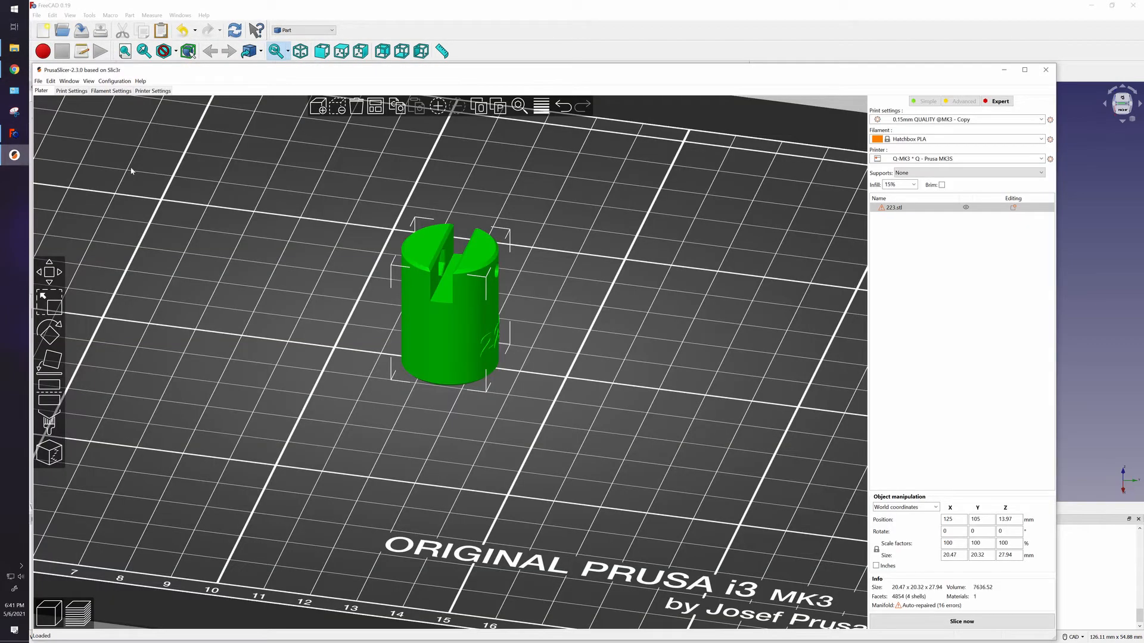
{"action": "right_click", "coordinate": [432, 307]}
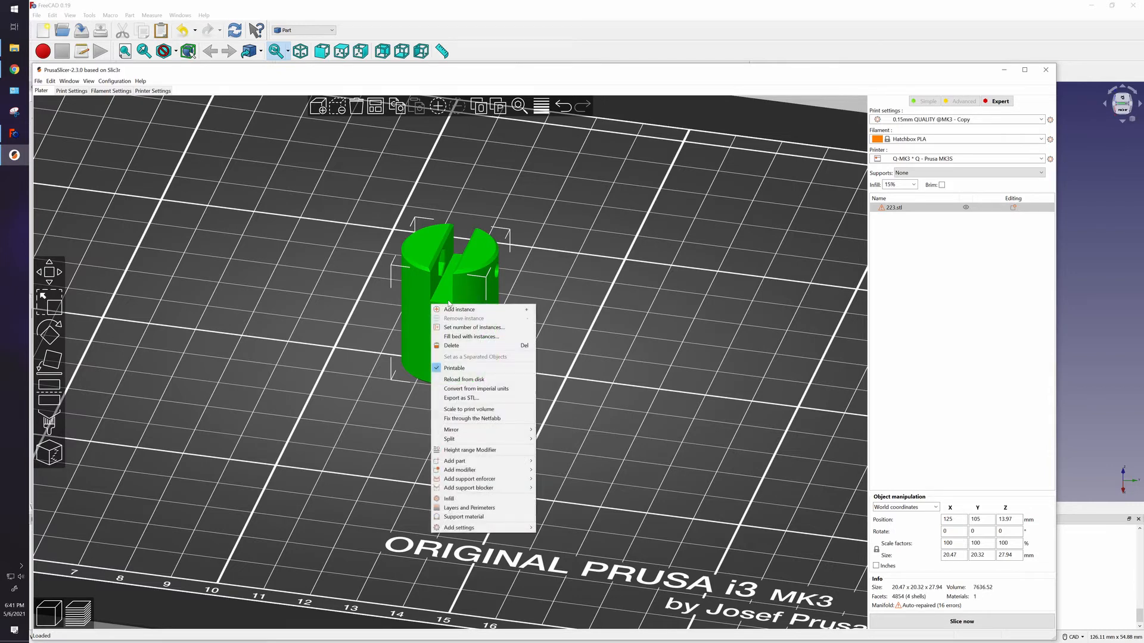
{"action": "left_click", "coordinate": [519, 380]}
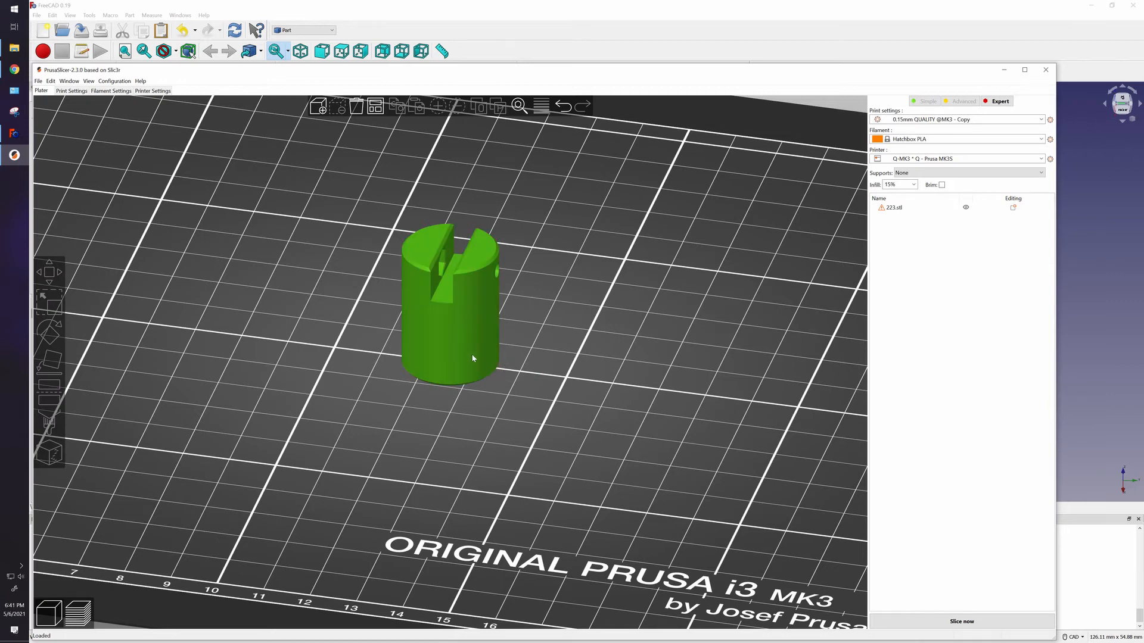
Step: Switch to FreeCAD and make the flat ShapeString text visible together with the Projection Object
{"action": "left_click", "coordinate": [14, 134]}
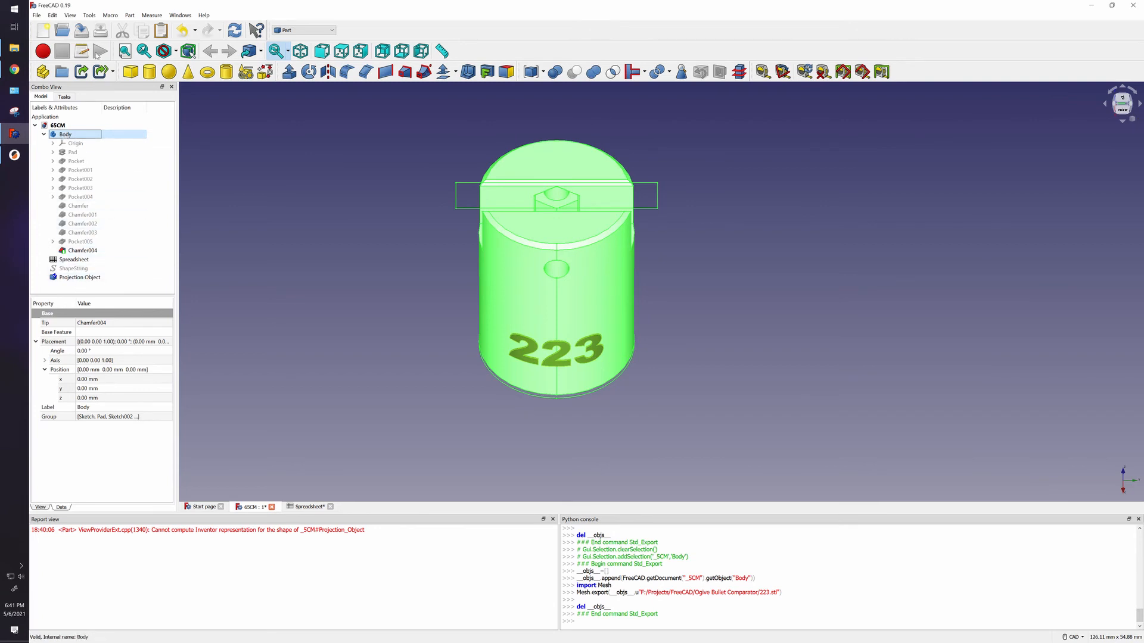
{"action": "left_click", "coordinate": [78, 278], "text": "ctrl"}
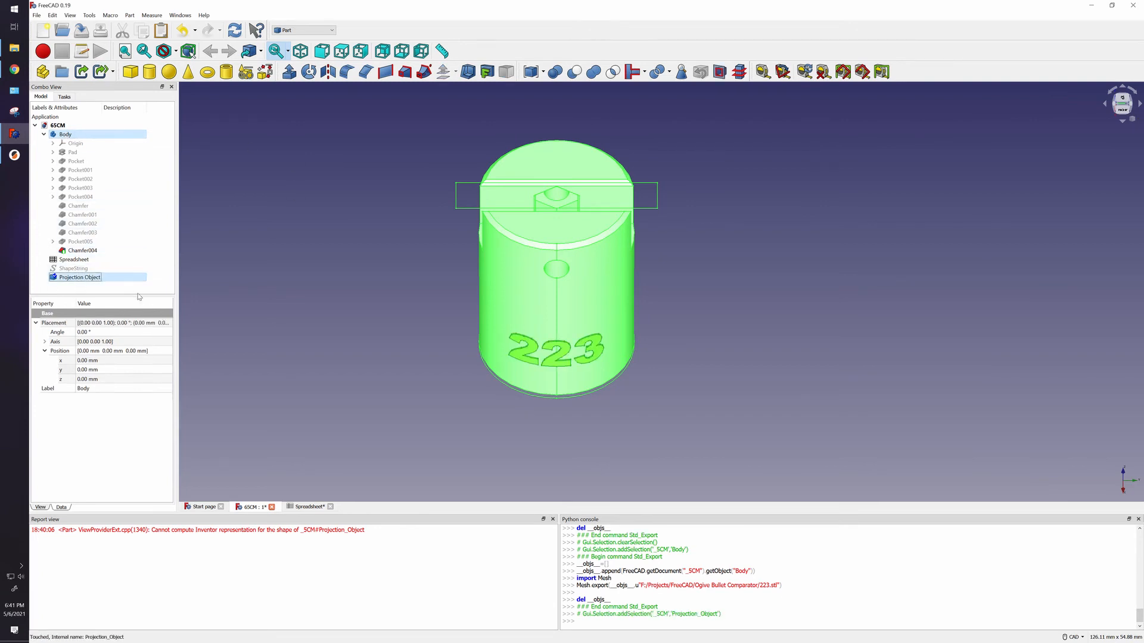
{"action": "left_click", "coordinate": [91, 277]}
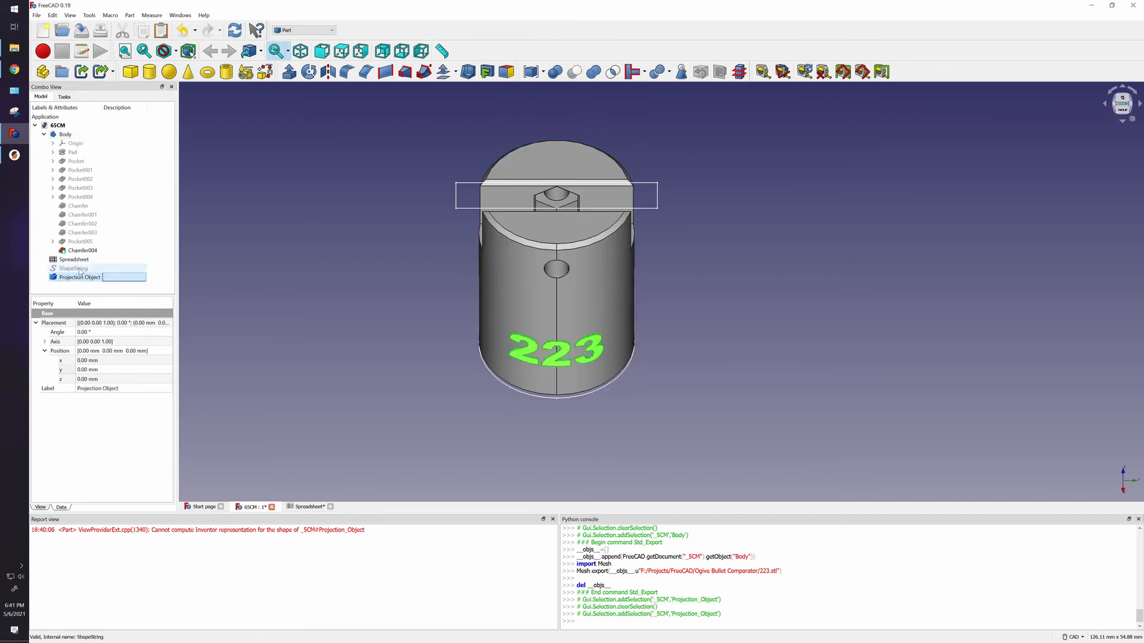
{"action": "left_click", "coordinate": [80, 270]}
{"action": "key", "text": "space"}
{"action": "left_click", "coordinate": [161, 279]}
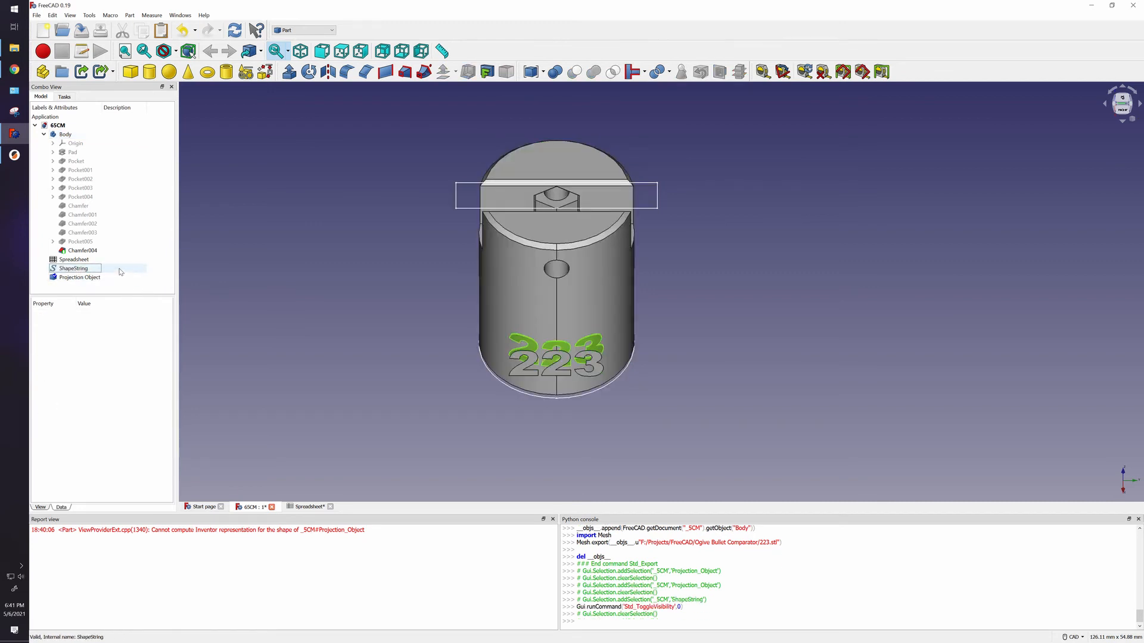
{"action": "left_click", "coordinate": [90, 271]}
{"action": "left_click", "coordinate": [77, 135]}
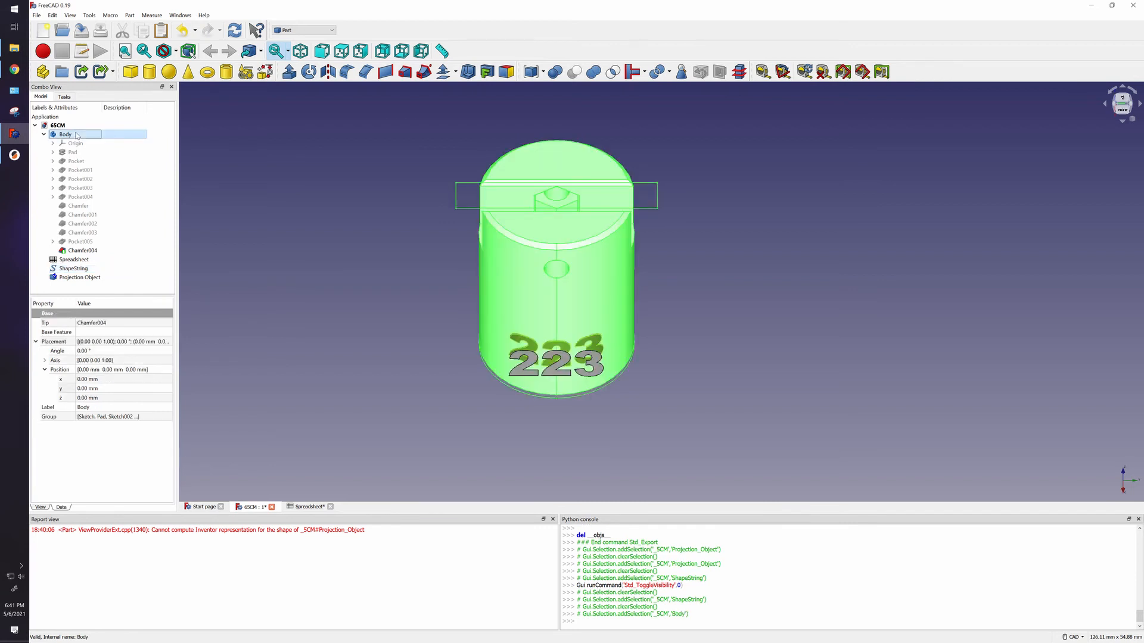
{"action": "left_click", "coordinate": [76, 270]}
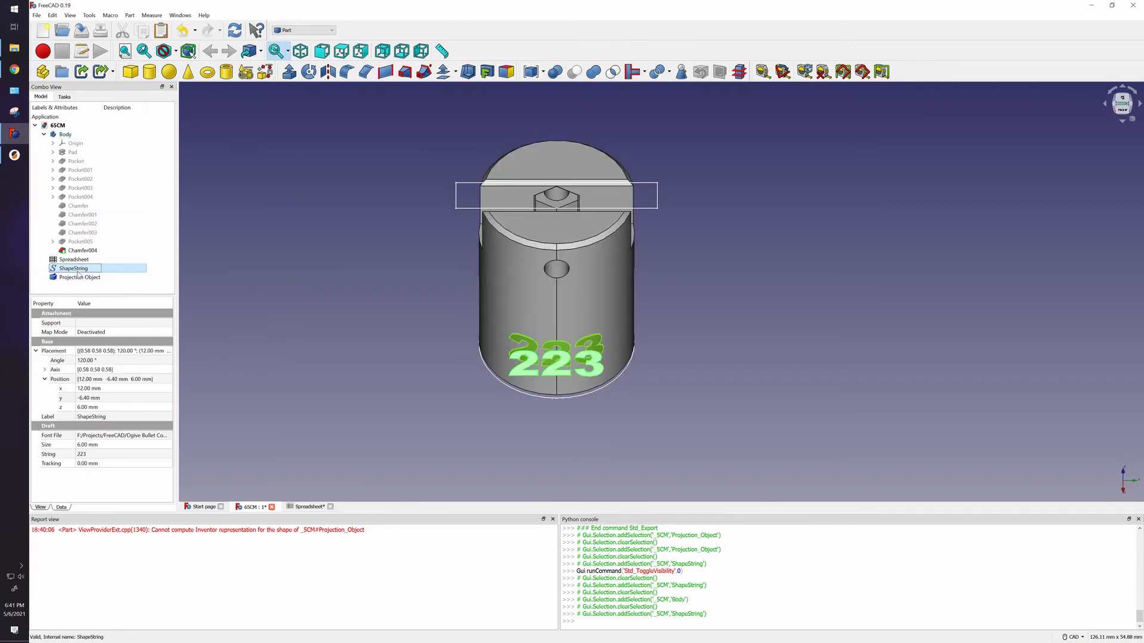
{"action": "key", "text": "space"}
{"action": "key", "text": "space"}
Step: Export the Body and the ShapeString together as an STL mesh, replacing the existing 223.stl
{"action": "left_click", "coordinate": [66, 136]}
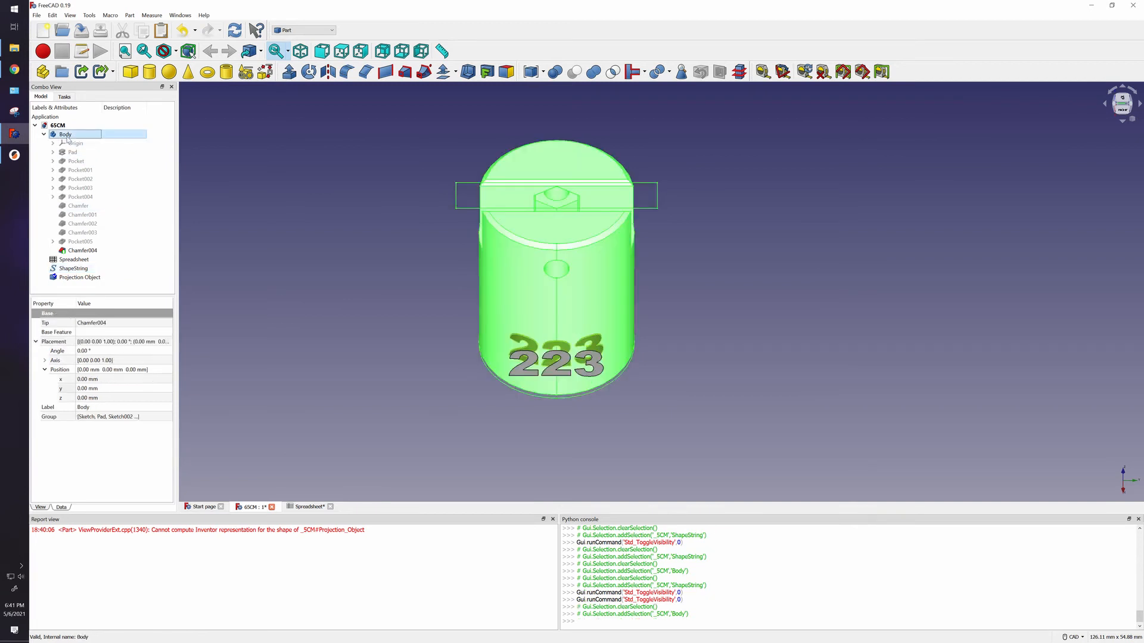
{"action": "left_click", "coordinate": [37, 16]}
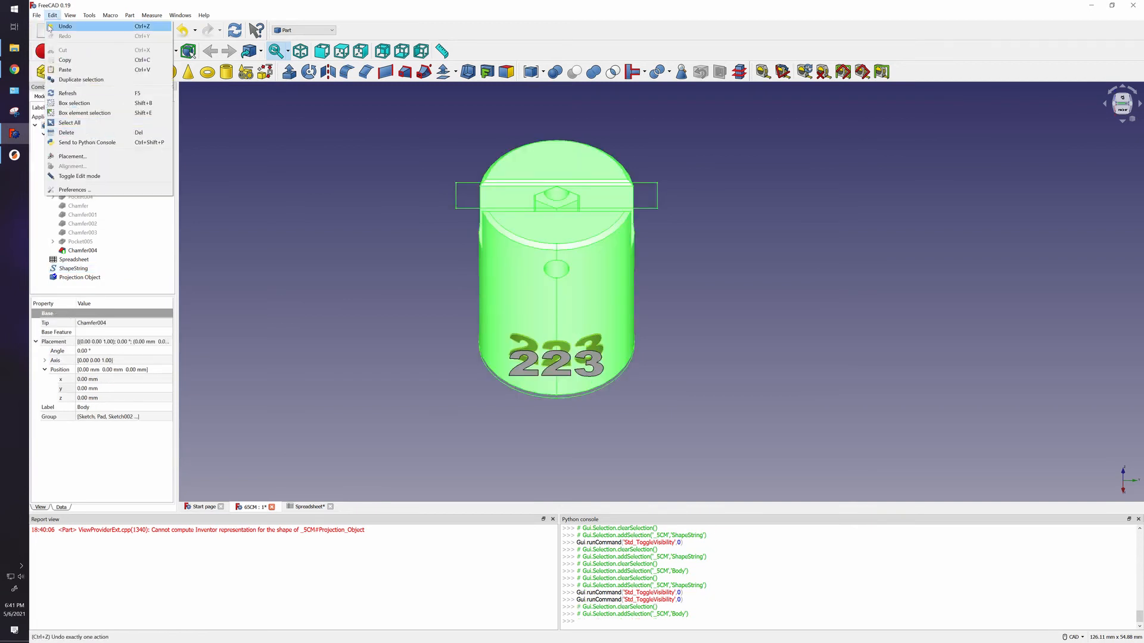
{"action": "left_click", "coordinate": [149, 271]}
{"action": "left_click", "coordinate": [95, 270]}
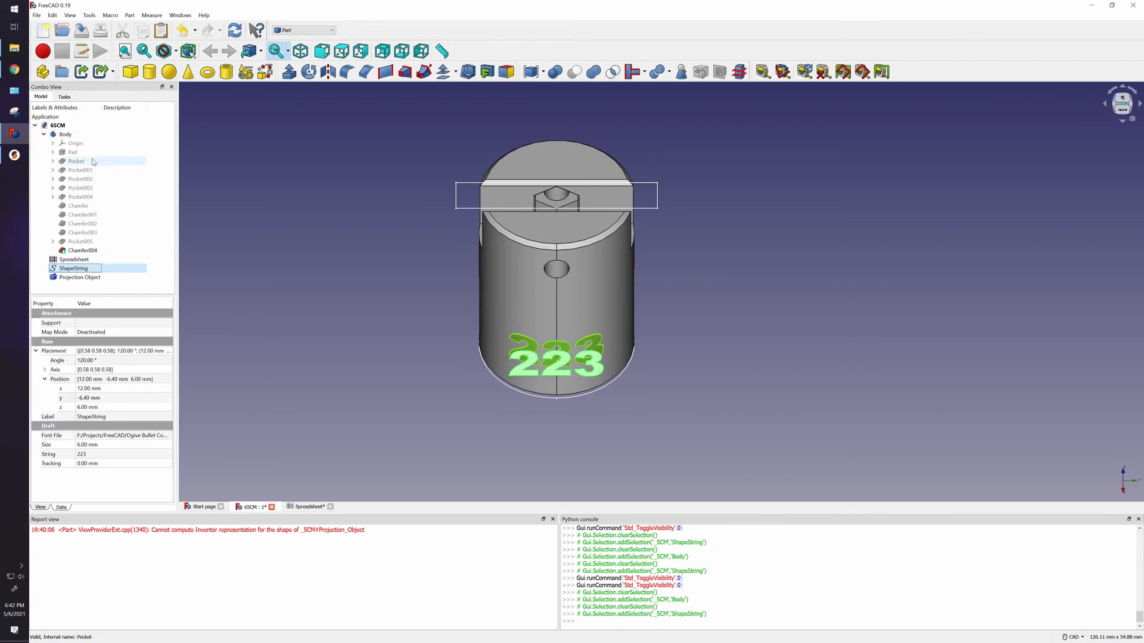
{"action": "left_click", "coordinate": [83, 136]}
{"action": "left_click", "coordinate": [36, 16]}
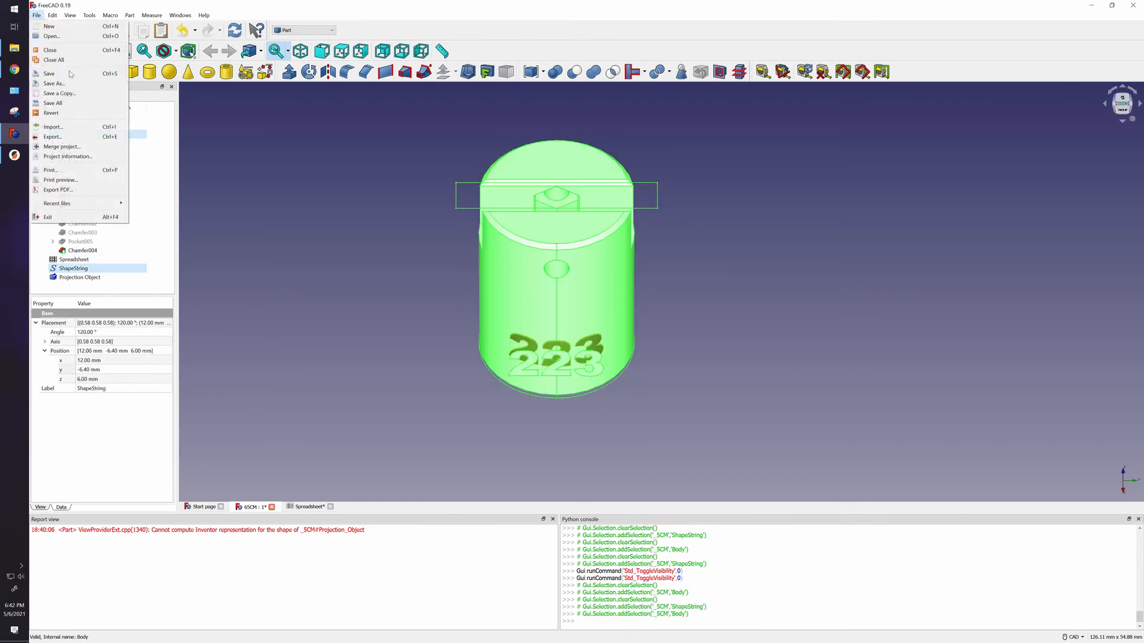
{"action": "left_click", "coordinate": [72, 142]}
{"action": "left_click", "coordinate": [137, 95]}
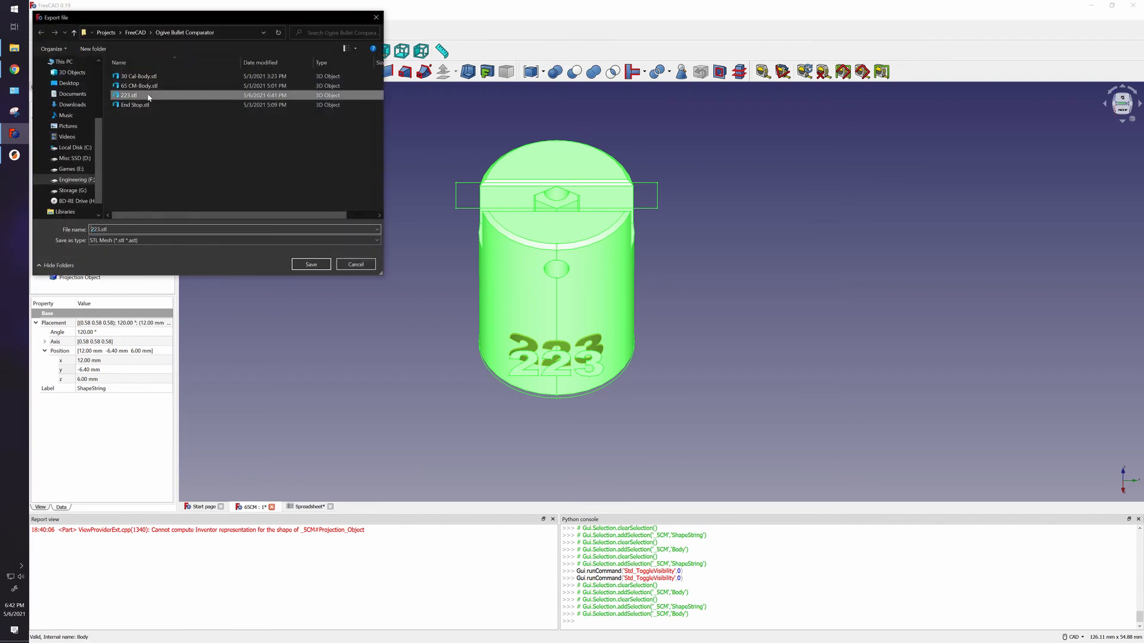
{"action": "left_click", "coordinate": [306, 265]}
{"action": "left_click", "coordinate": [617, 330]}
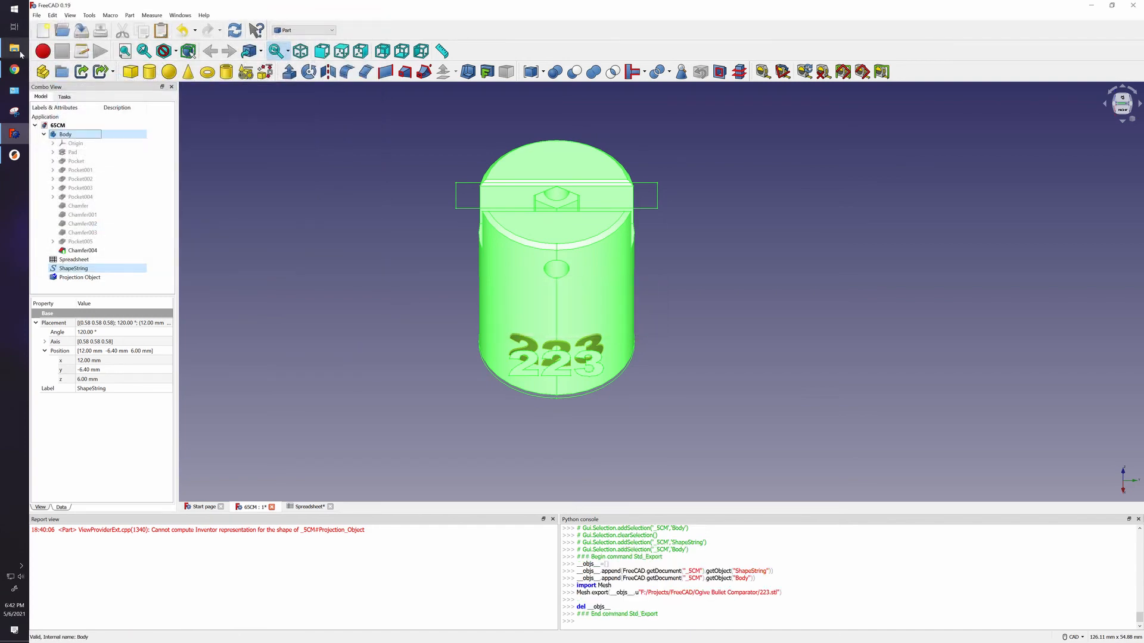
Step: Switch to PrusaSlicer, reload the 223.stl object from disk, and inspect the part from the side with the text
{"action": "left_click", "coordinate": [13, 156]}
{"action": "right_click", "coordinate": [451, 321]}
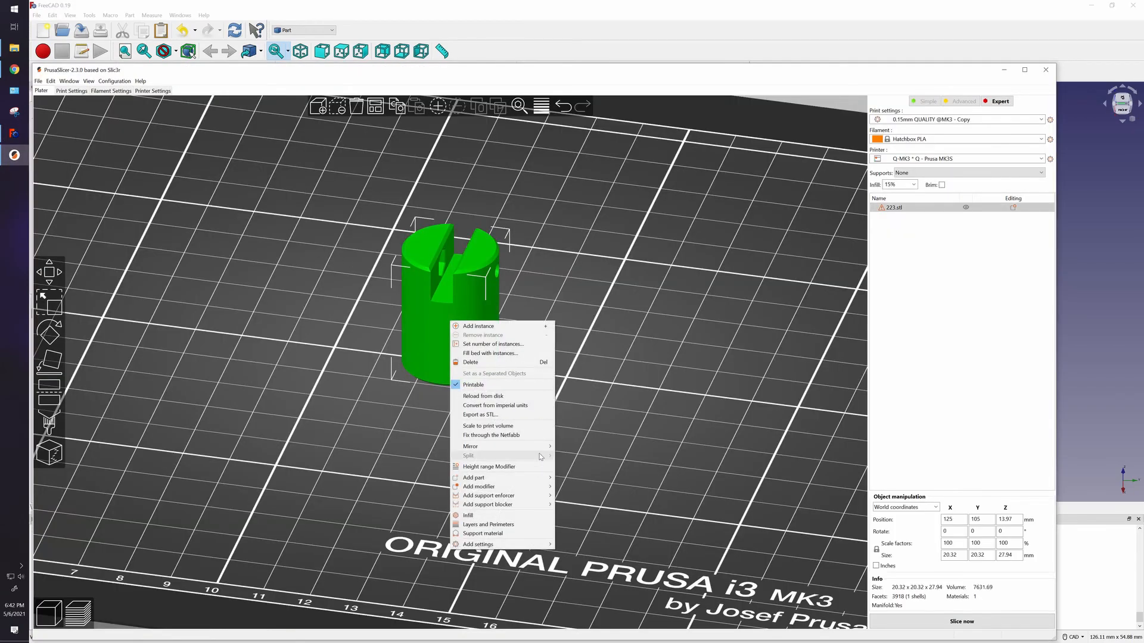
{"action": "left_click", "coordinate": [506, 396]}
{"action": "left_click_drag", "start_coordinate": [564, 421], "coordinate": [401, 325]}
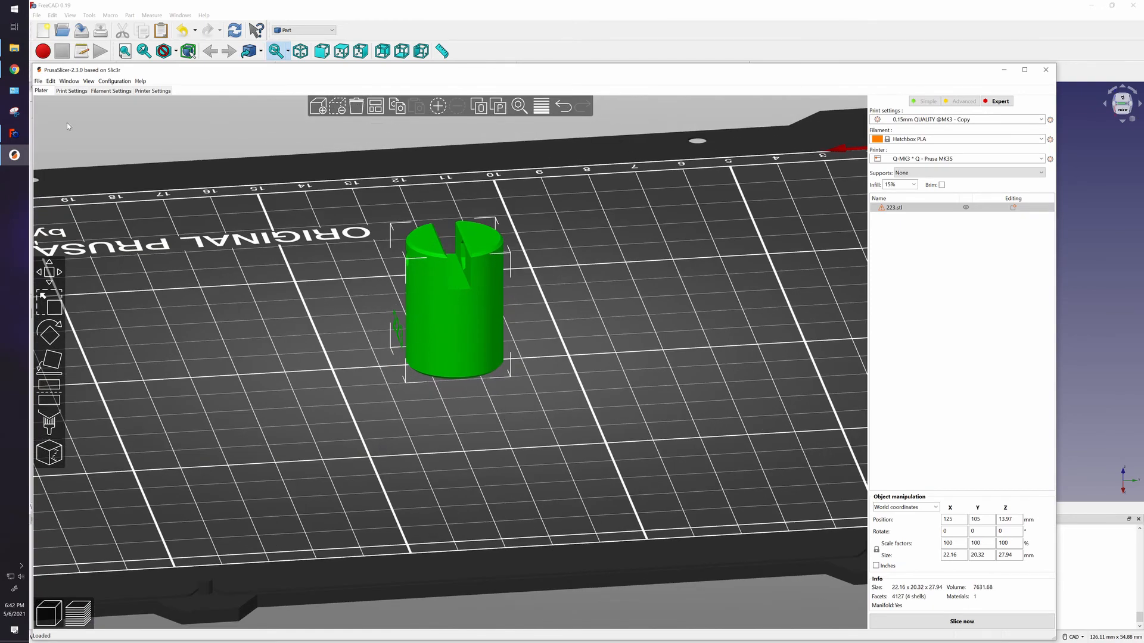
Step: Switch back to FreeCAD and hide the ShapeString text
{"action": "left_click", "coordinate": [14, 133]}
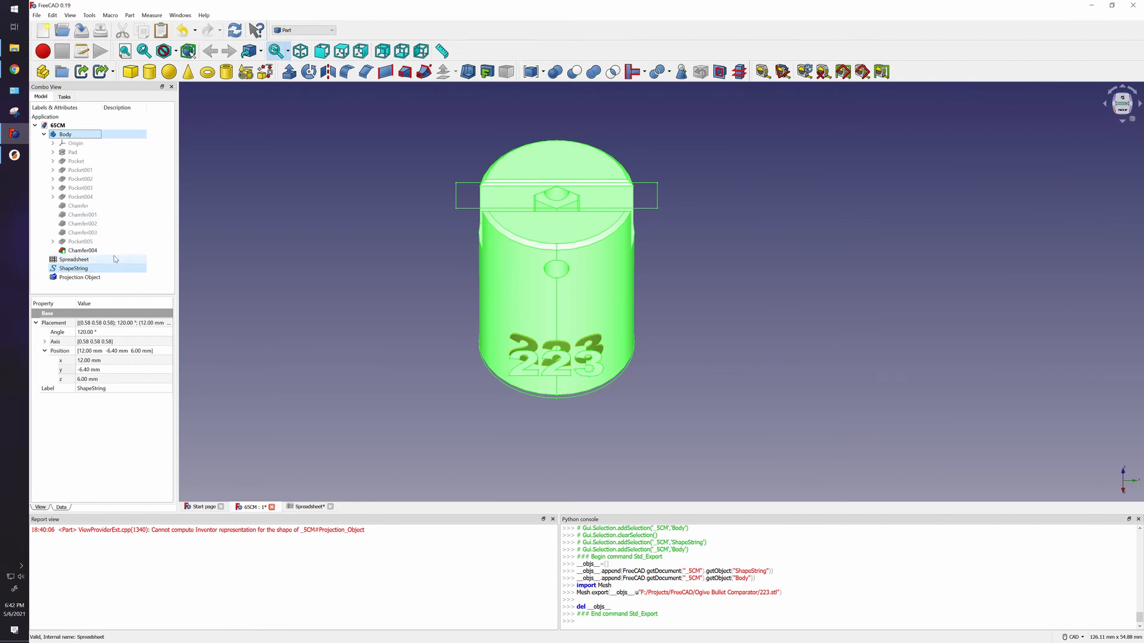
{"action": "left_click", "coordinate": [83, 251]}
{"action": "left_click", "coordinate": [75, 269]}
{"action": "key", "text": "space"}
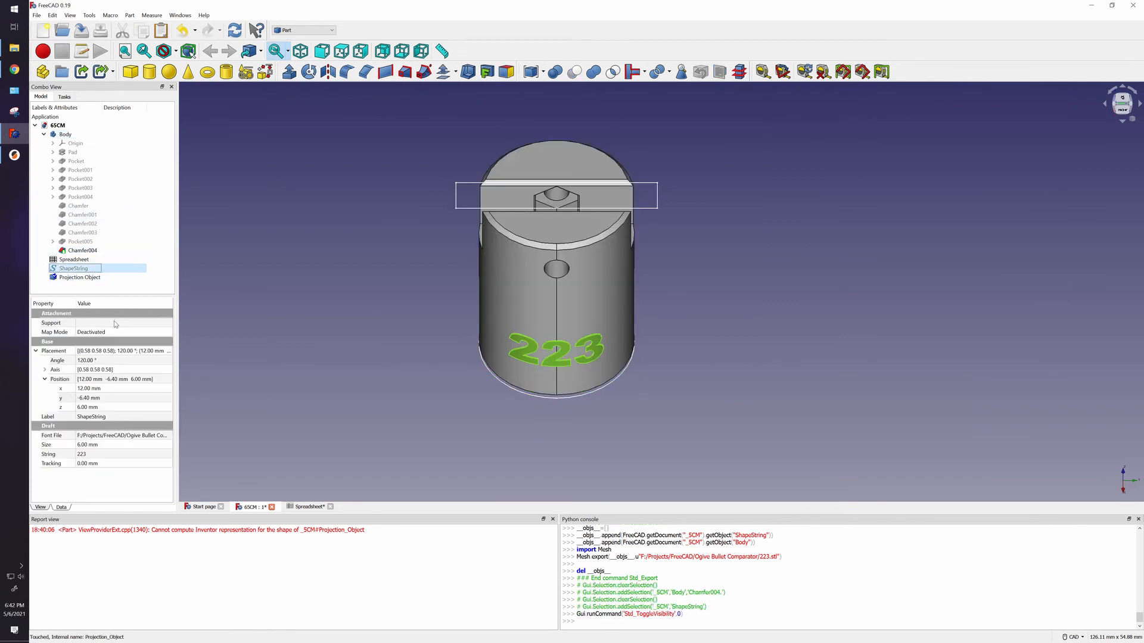
Step: Export the Projection Object and the Body together as an STL mesh, overwriting 223.stl
{"action": "left_click", "coordinate": [78, 277]}
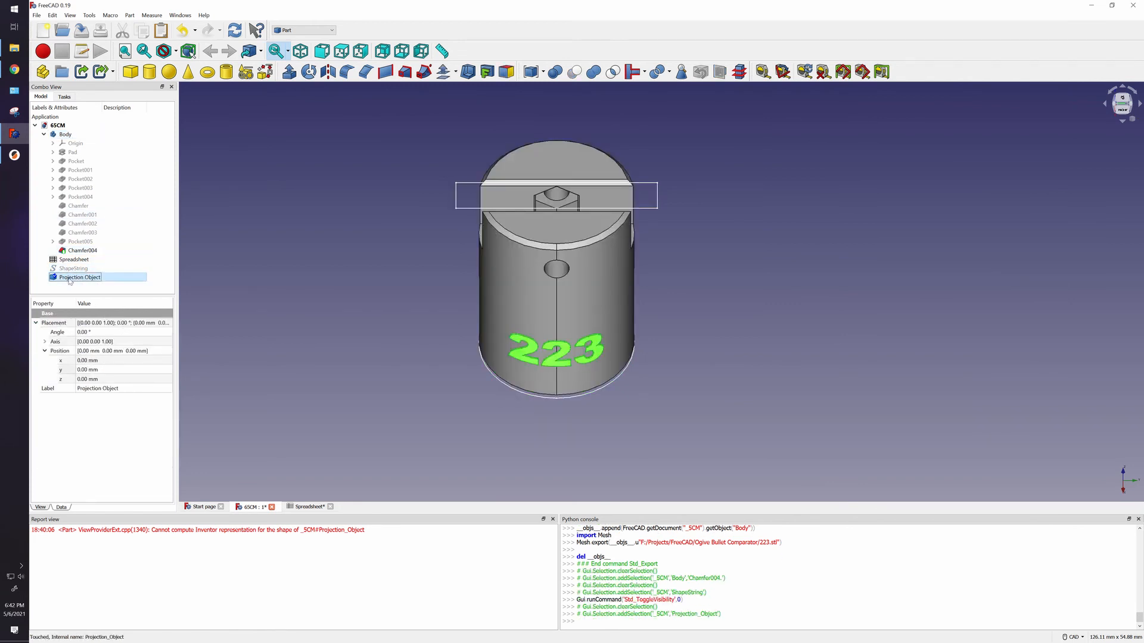
{"action": "left_click", "coordinate": [90, 135], "text": "ctrl"}
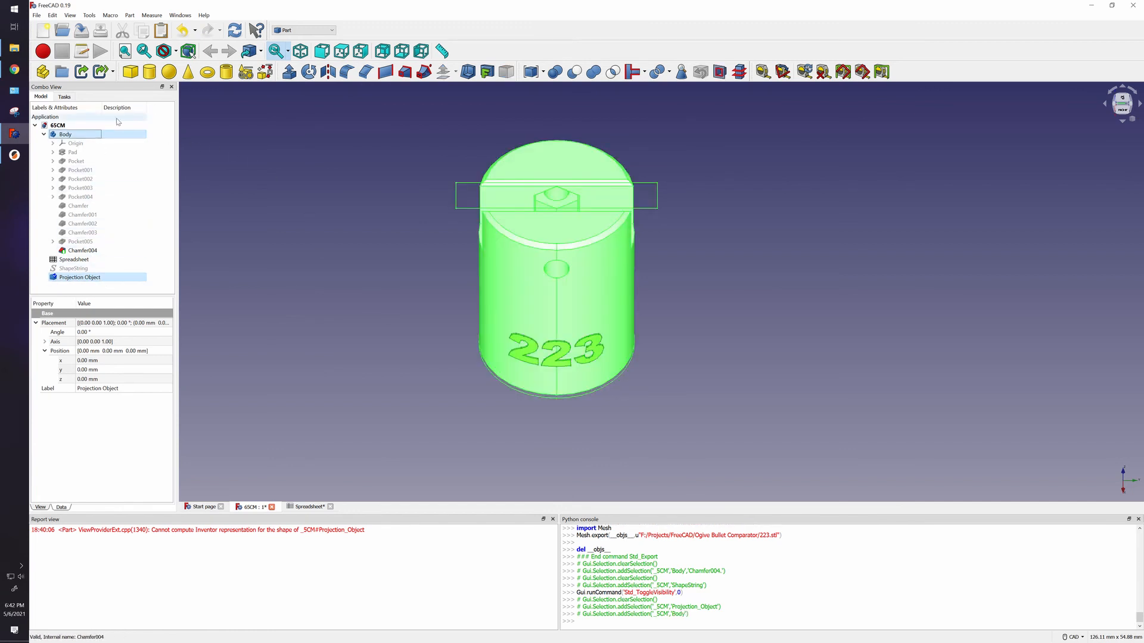
{"action": "left_click", "coordinate": [36, 15]}
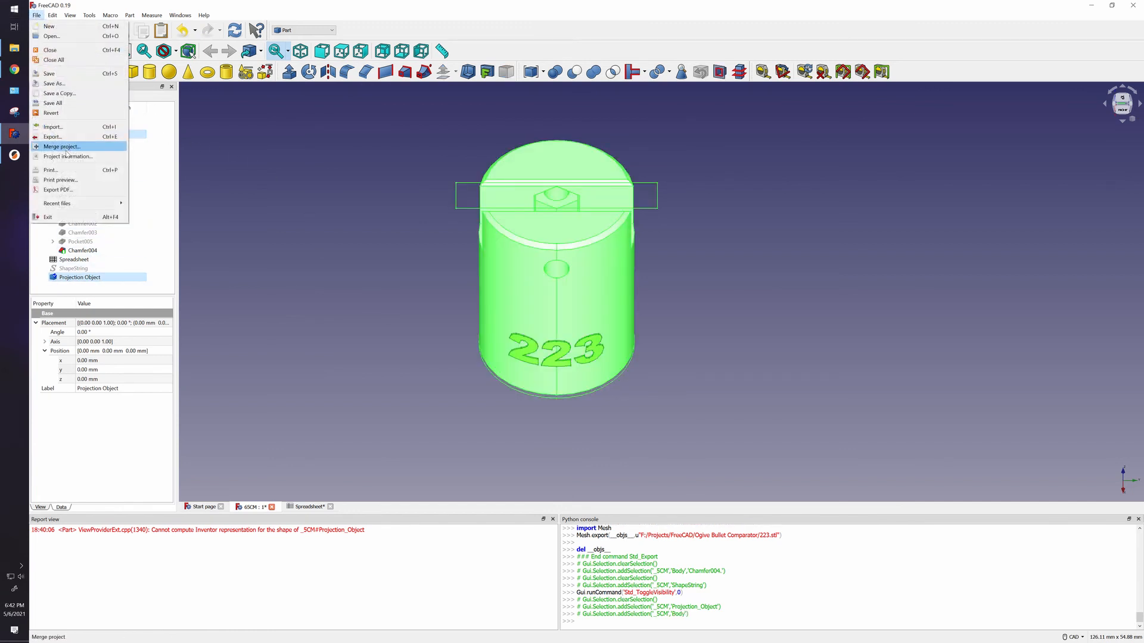
{"action": "left_click", "coordinate": [52, 136]}
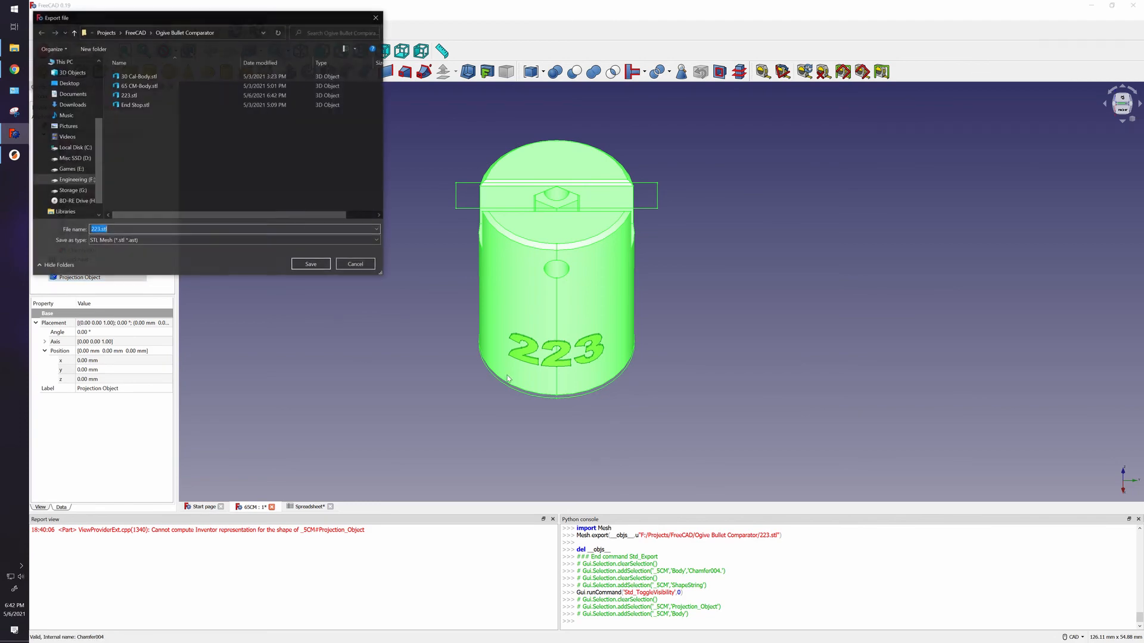
{"action": "left_click", "coordinate": [307, 266]}
{"action": "left_click", "coordinate": [607, 328]}
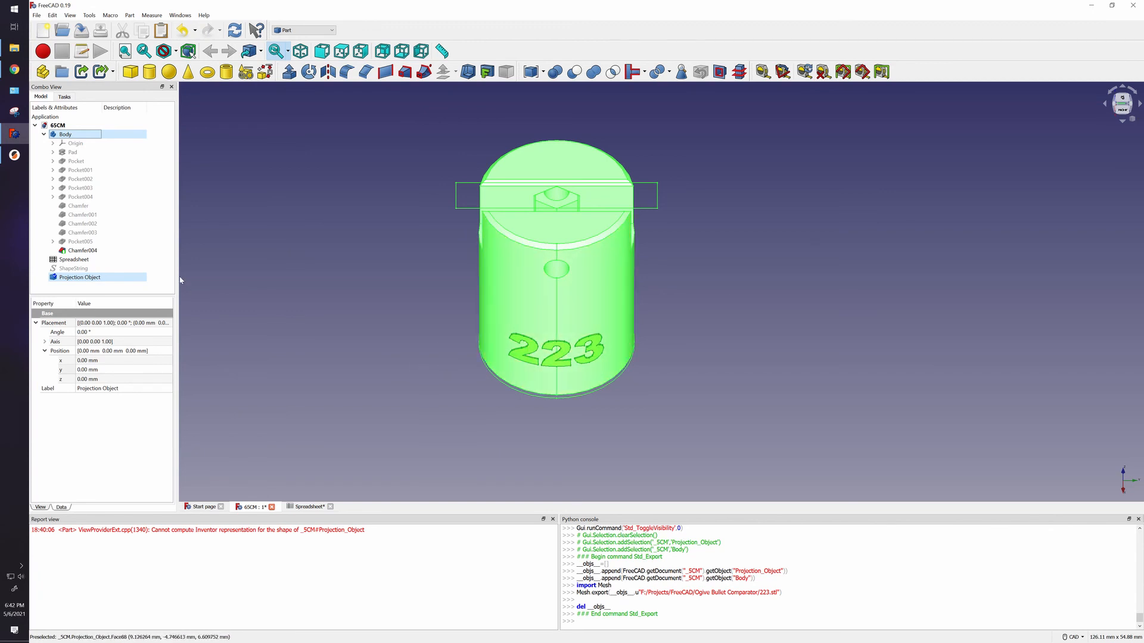
Step: Select the ShapeString and open the file chooser for its Font File property
{"action": "left_click", "coordinate": [86, 268]}
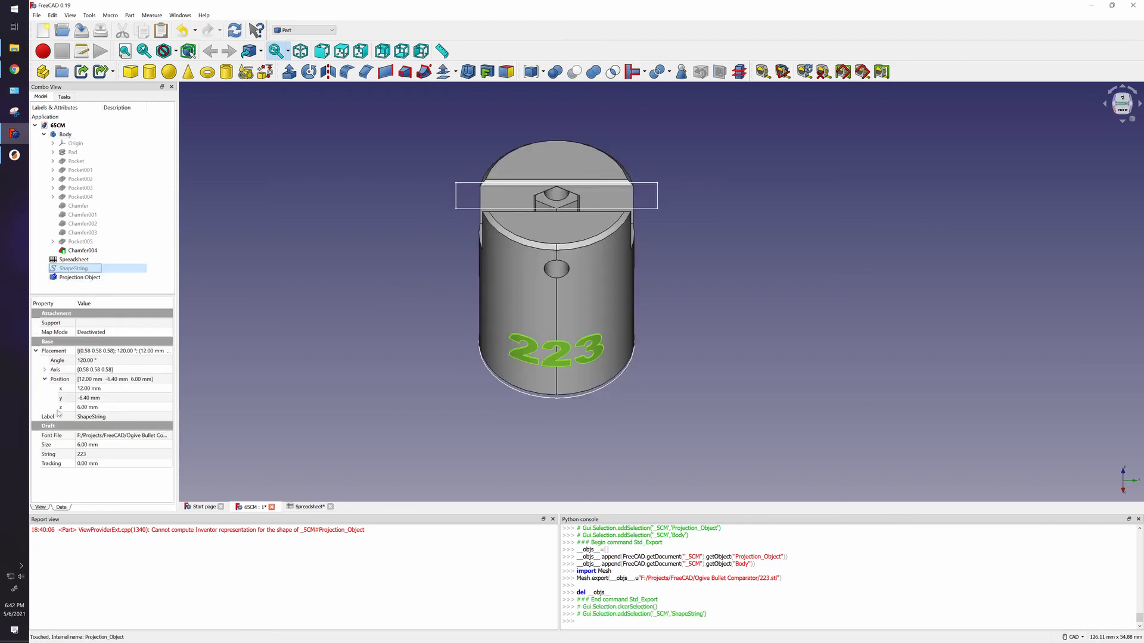
{"action": "left_click", "coordinate": [105, 438]}
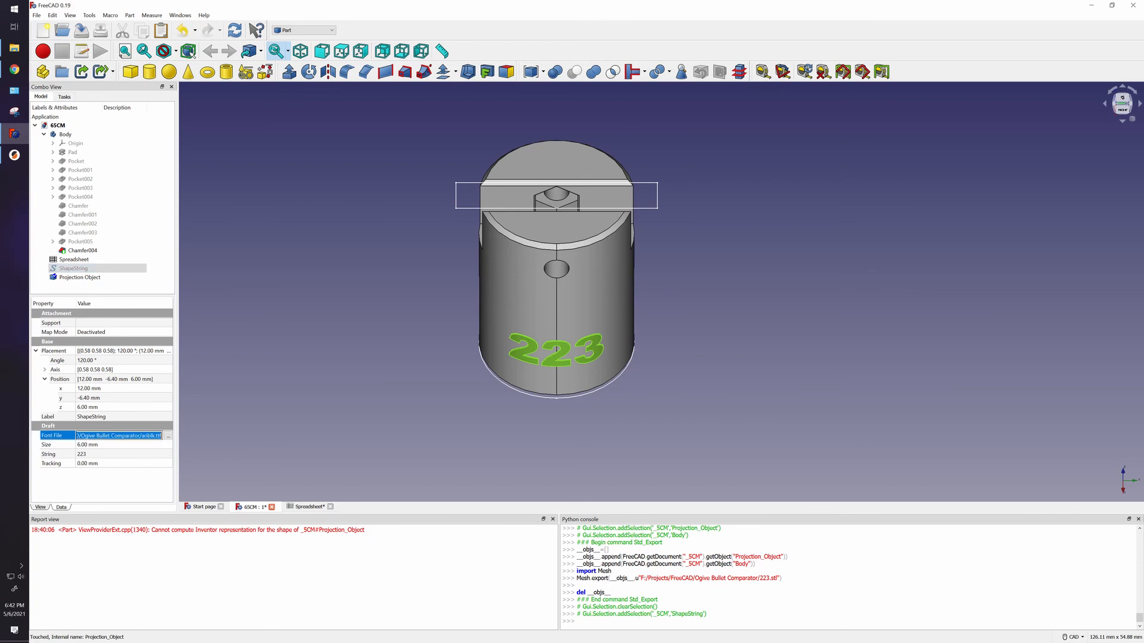
{"action": "left_click", "coordinate": [169, 438]}
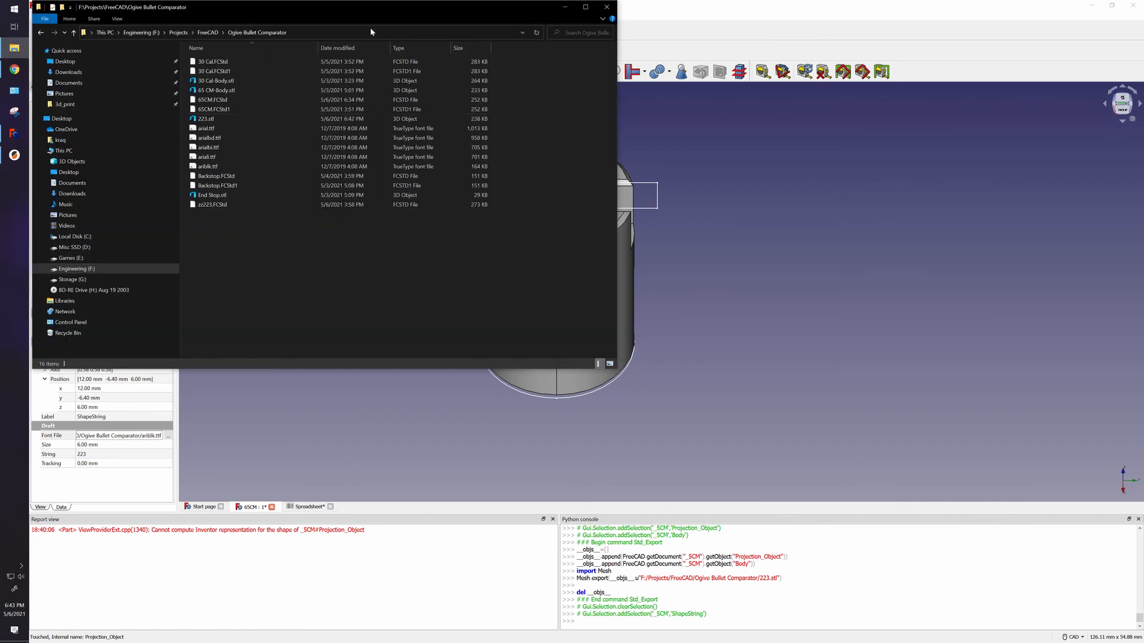
Step: In File Explorer, open the C:\Windows\Fonts folder and select the Arial font family
{"action": "left_click", "coordinate": [74, 236]}
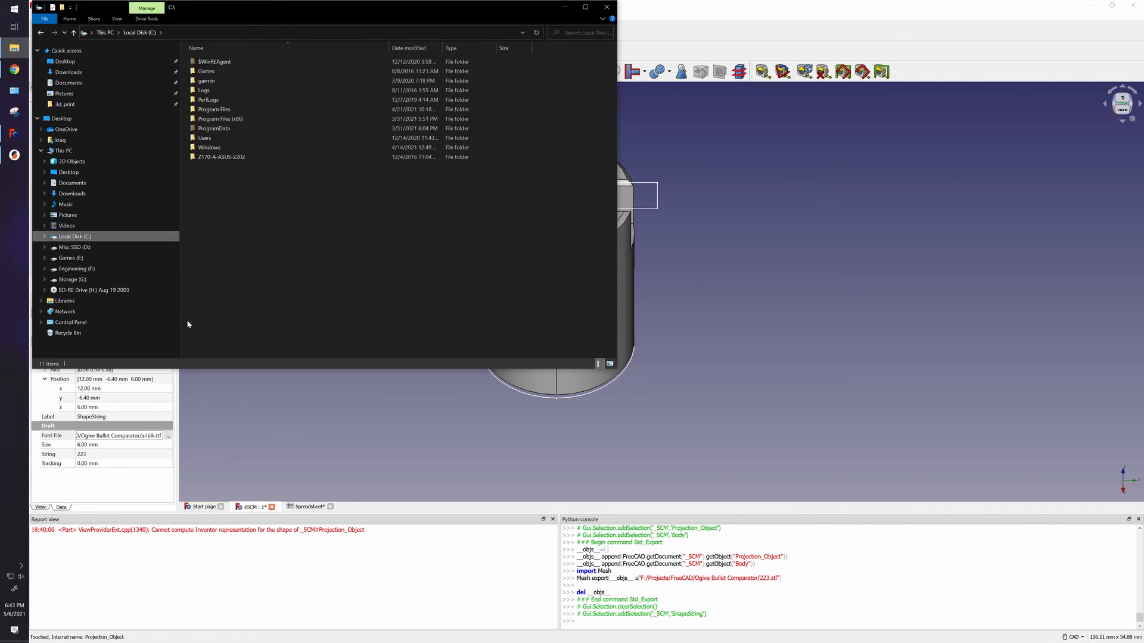
{"action": "double_click", "coordinate": [225, 147]}
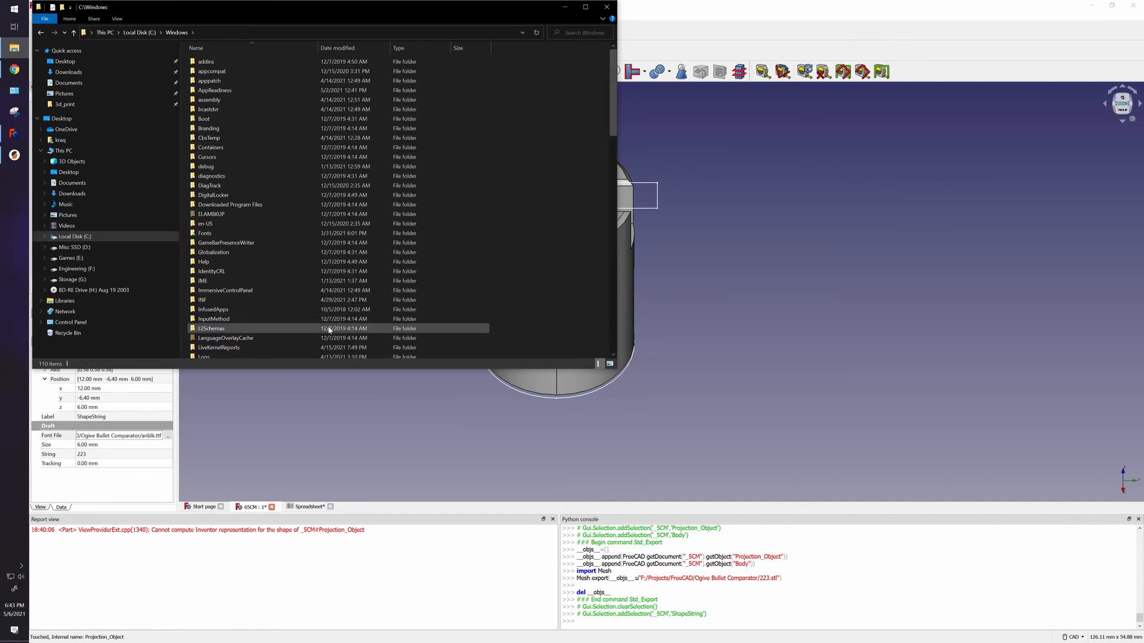
{"action": "double_click", "coordinate": [247, 233]}
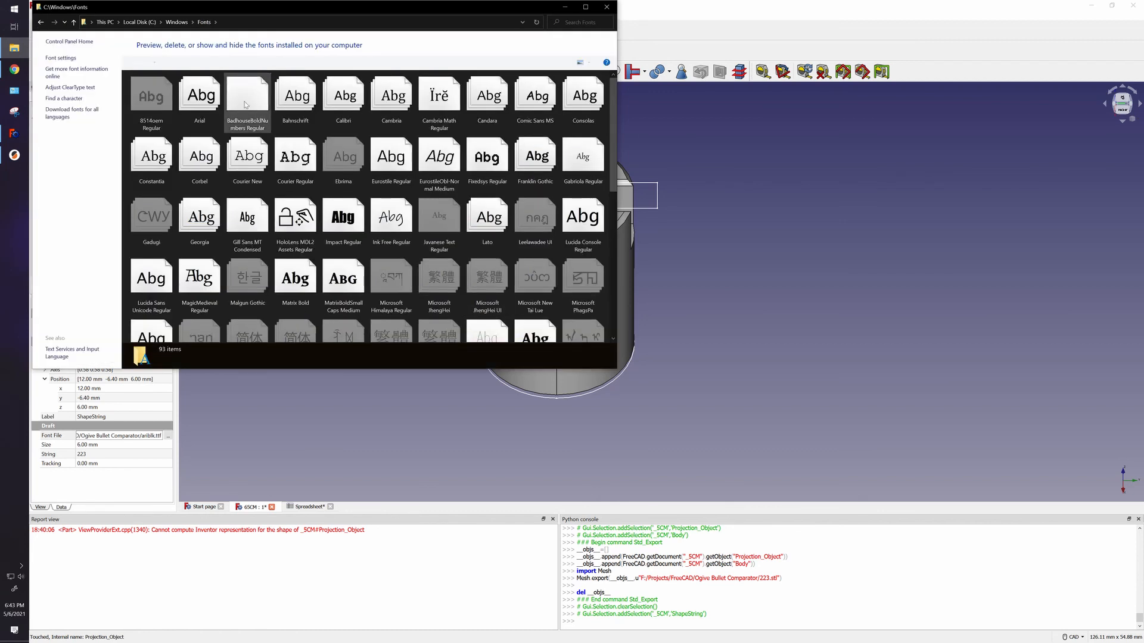
{"action": "left_click", "coordinate": [199, 119]}
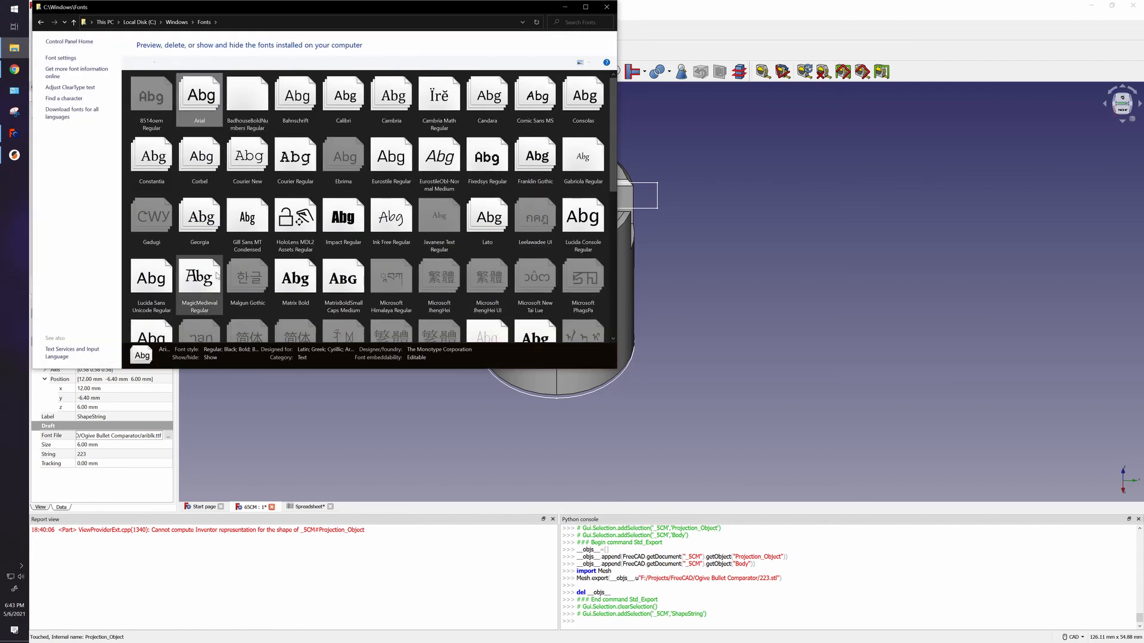